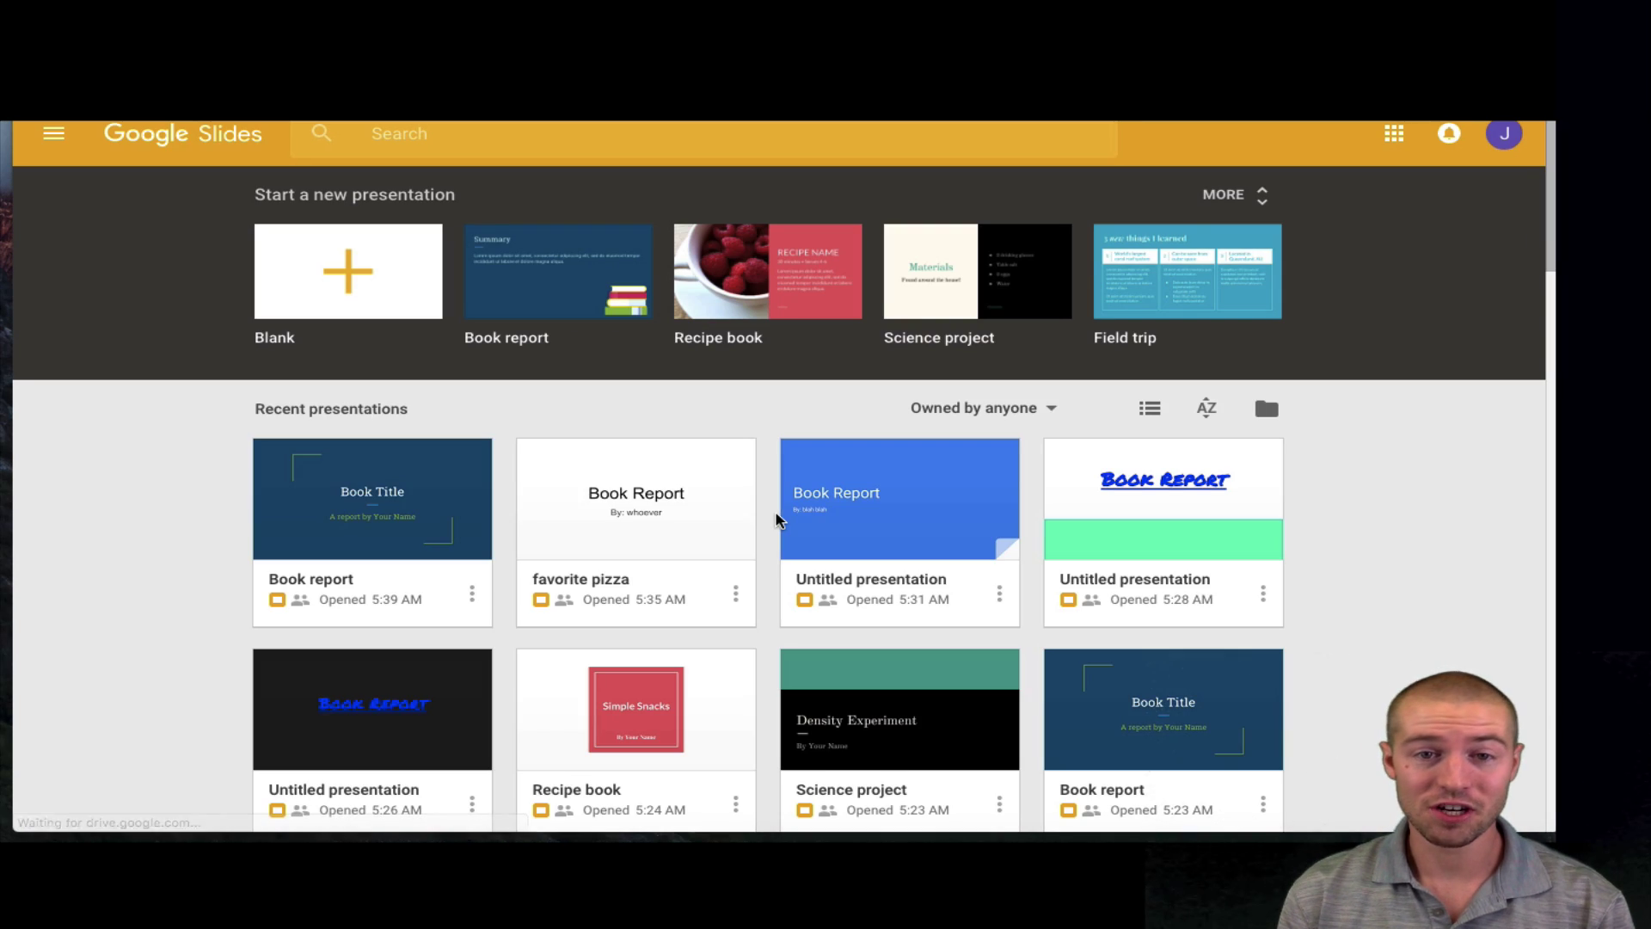
# - Start a new presentation from the Recipe book template and go to slide 6, the raspberry recipe
pyautogui.click(785, 293)
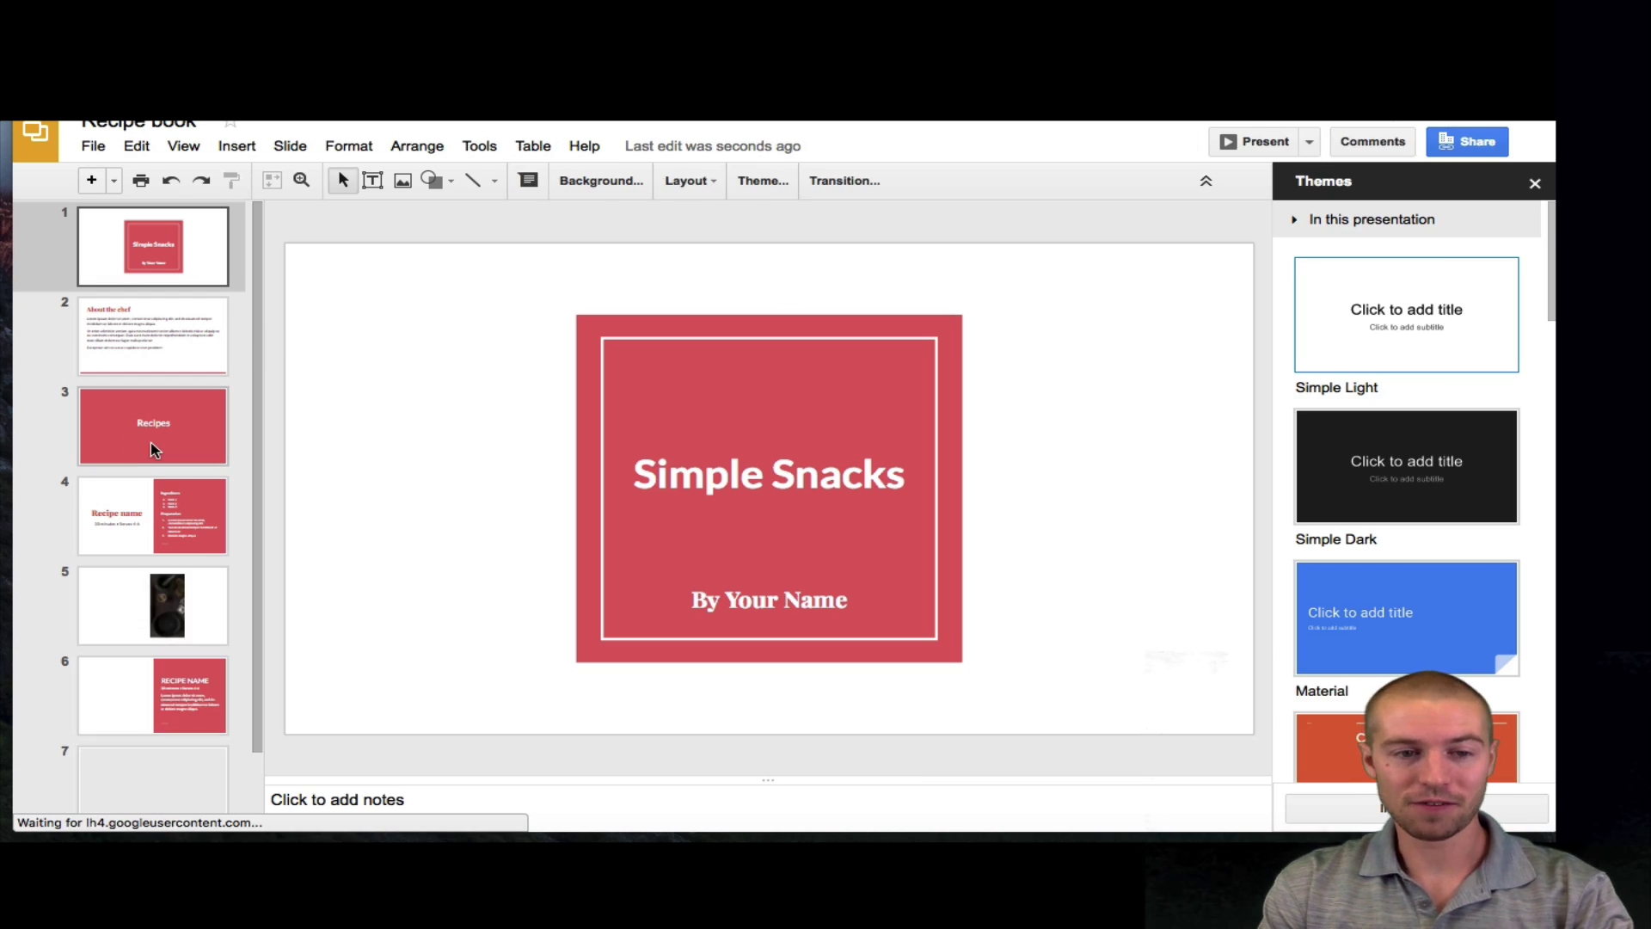
pyautogui.click(125, 697)
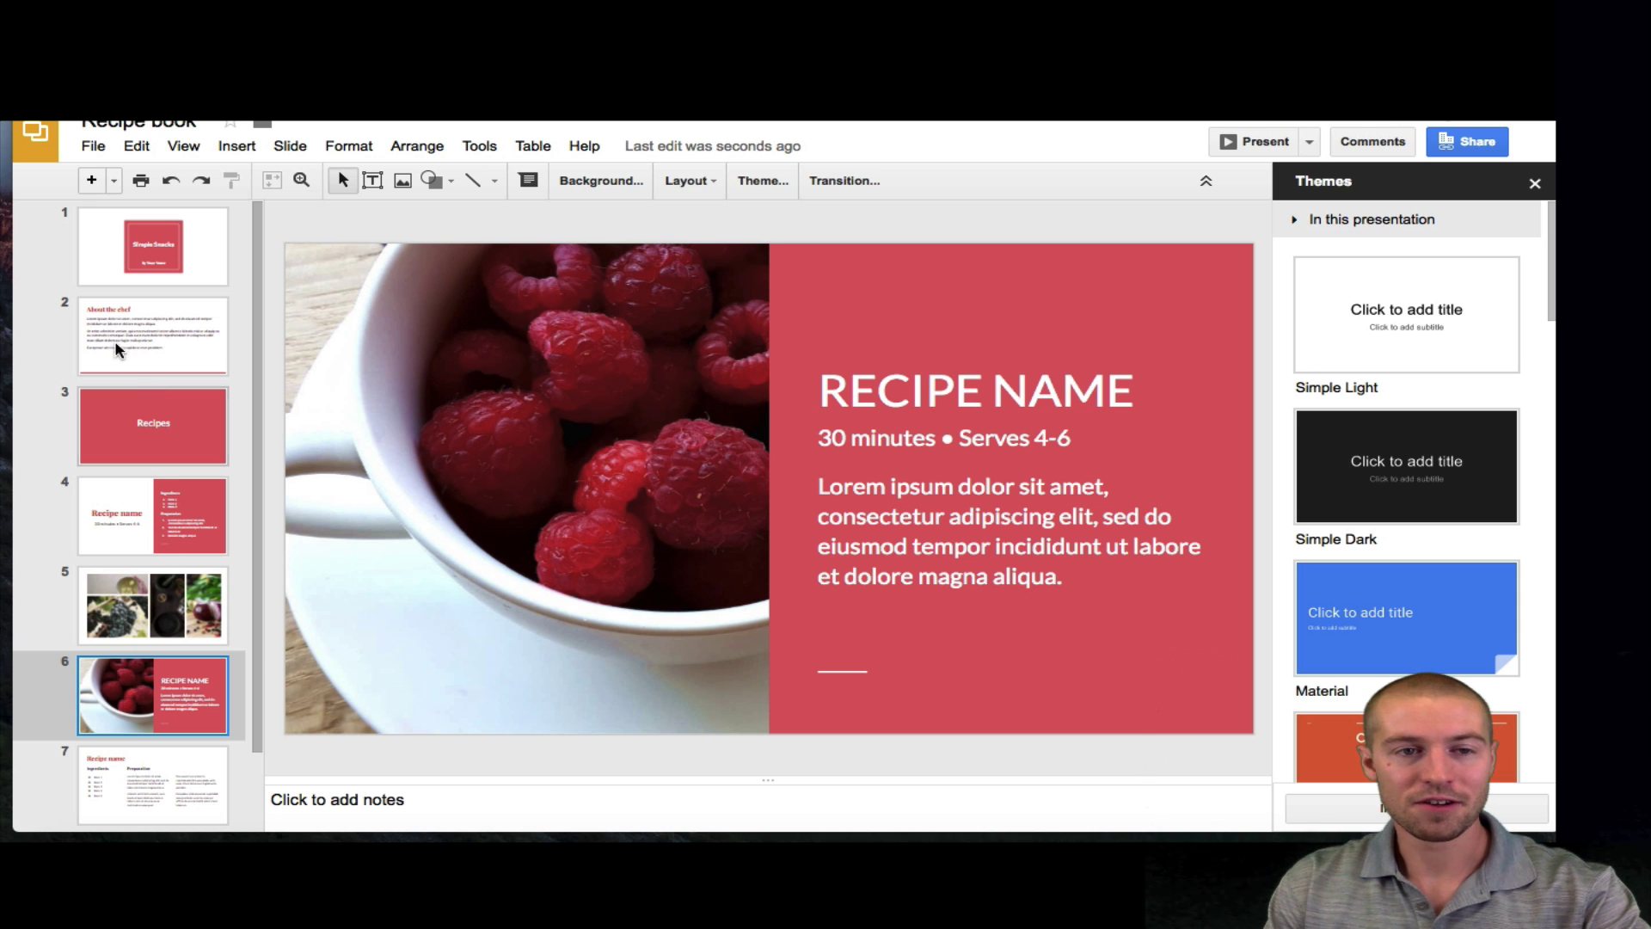
# - Show the Animations panel with the raspberry recipe slide selected
pyautogui.click(183, 148)
pyautogui.click(232, 221)
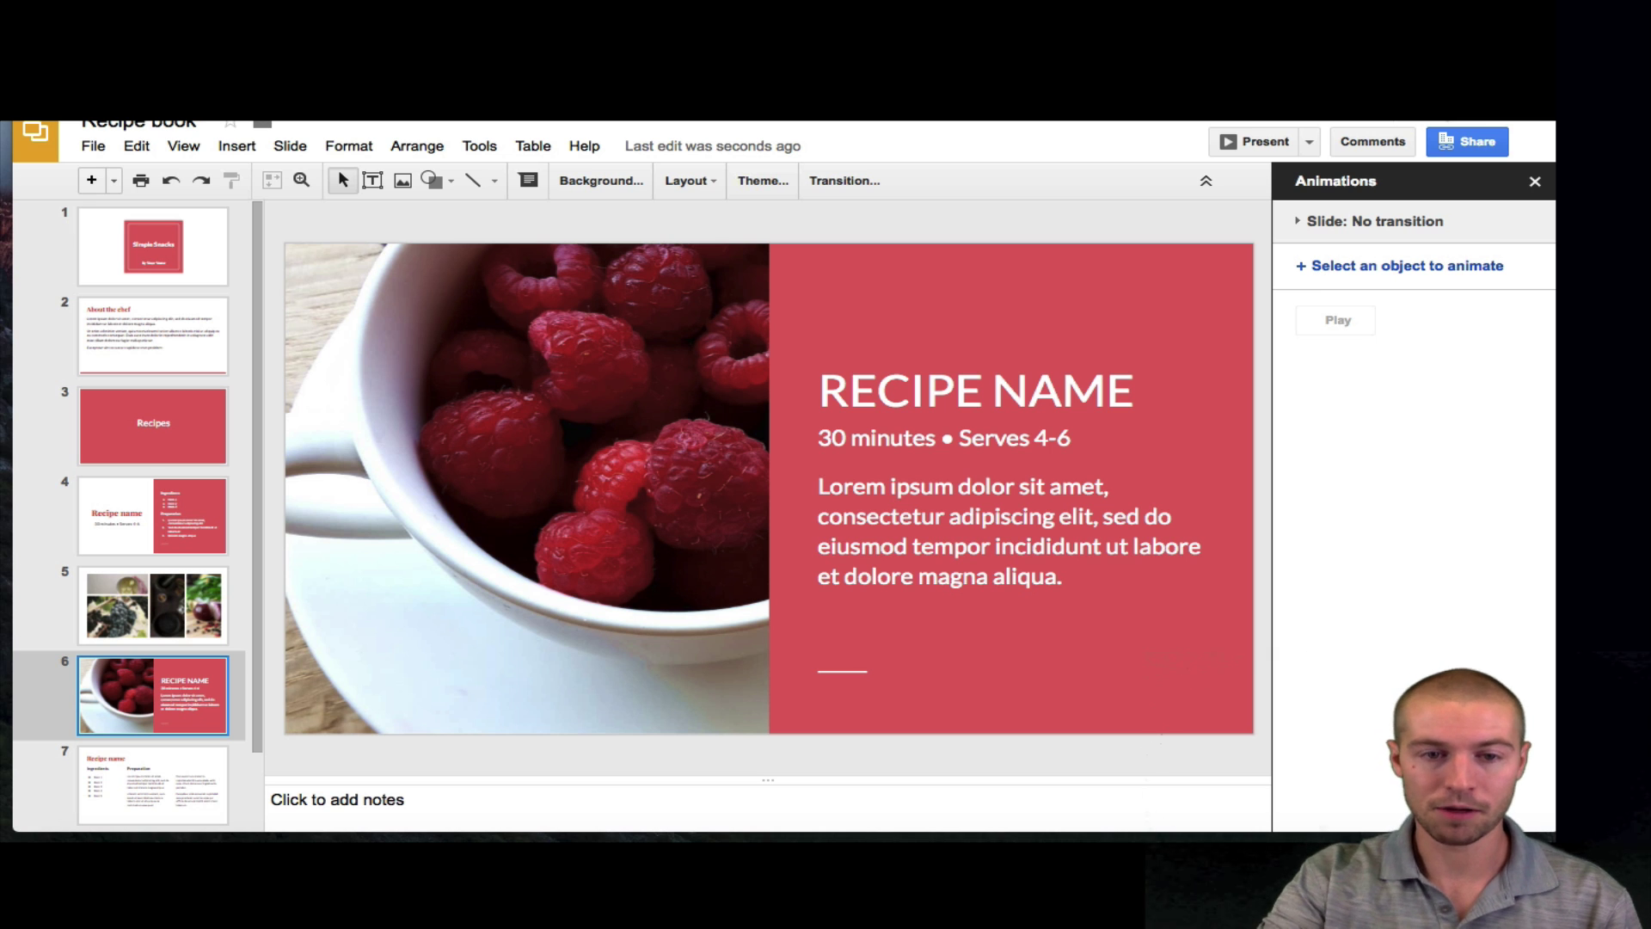
pyautogui.click(148, 635)
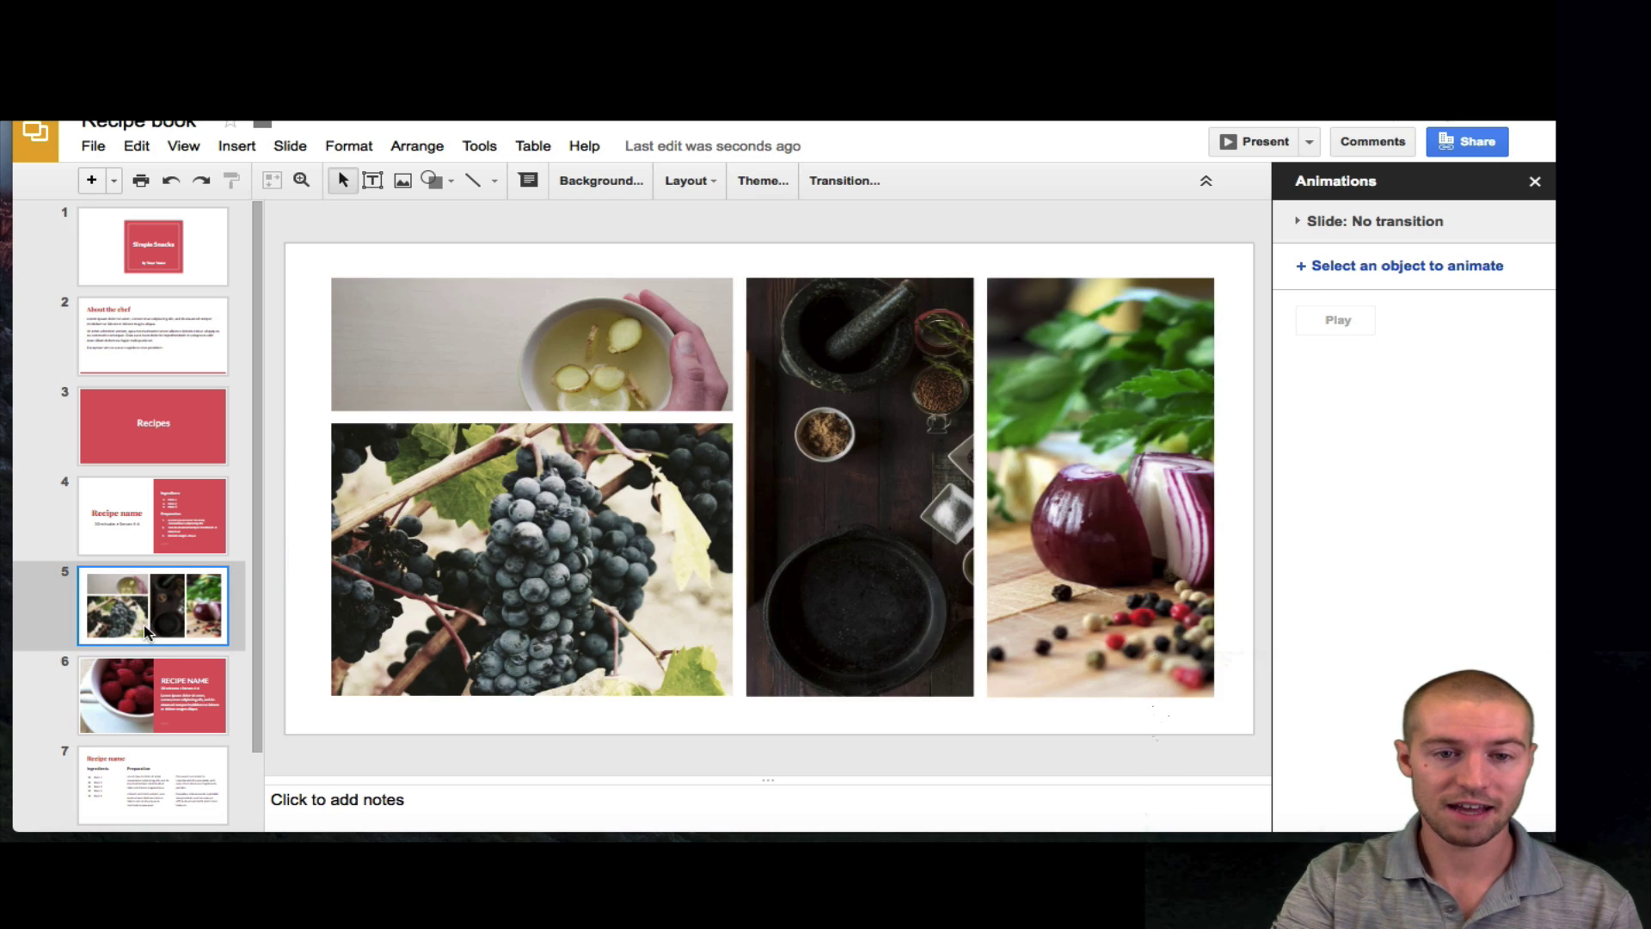
pyautogui.click(162, 689)
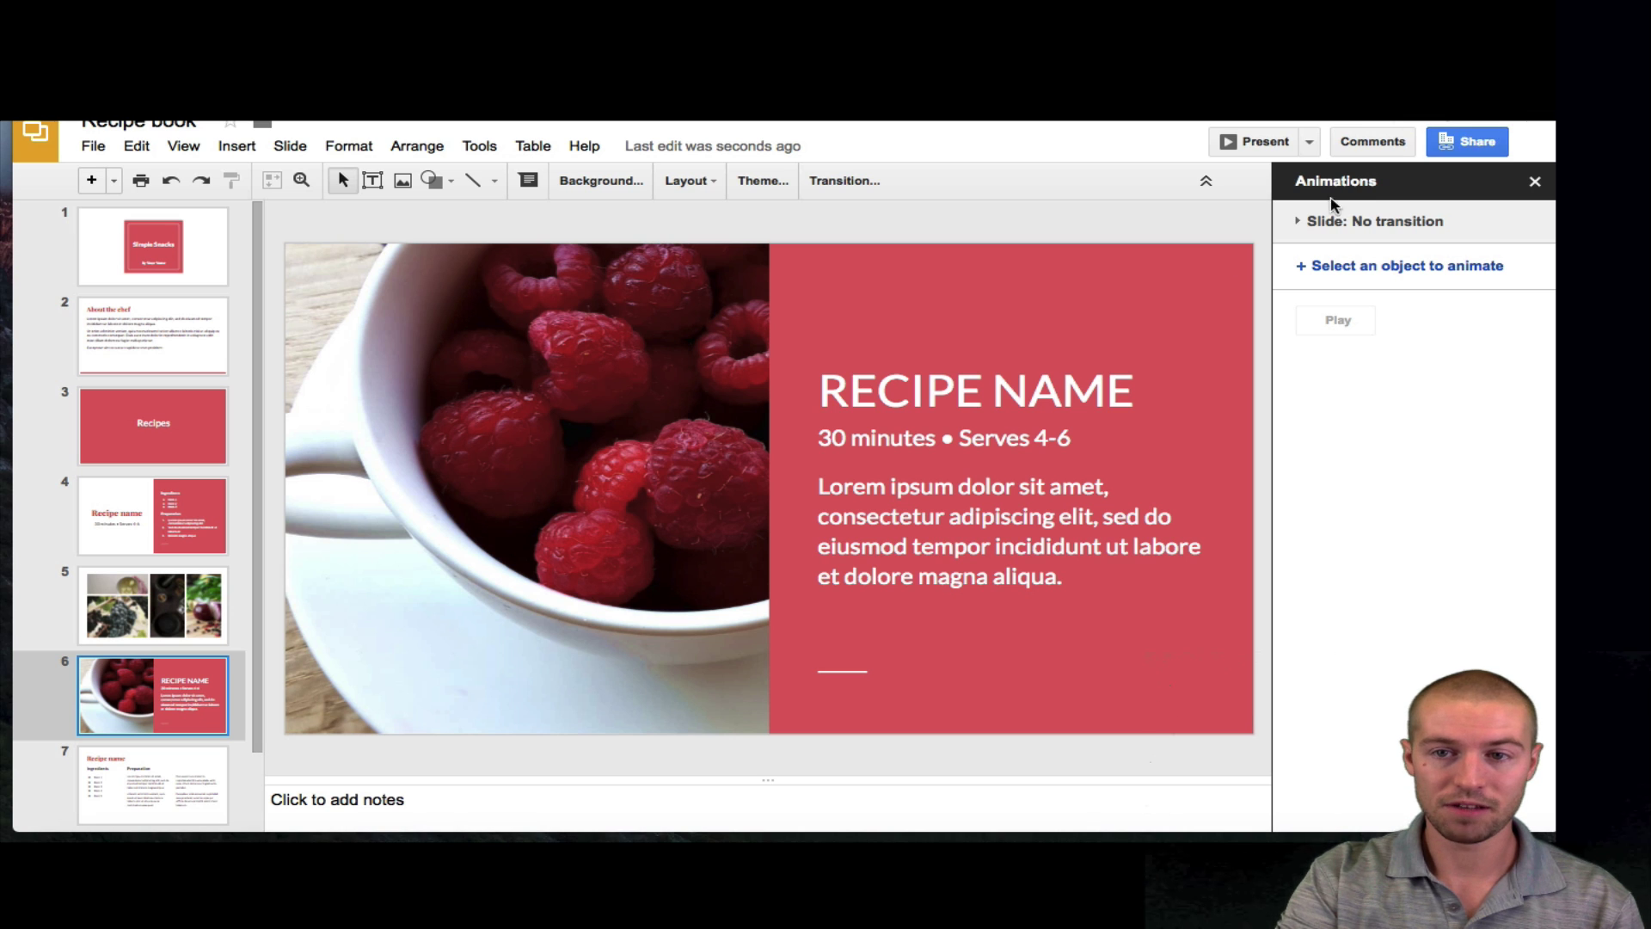
# - Apply a Fade transition to all slides and start the slideshow
pyautogui.click(1301, 226)
pyautogui.click(1371, 270)
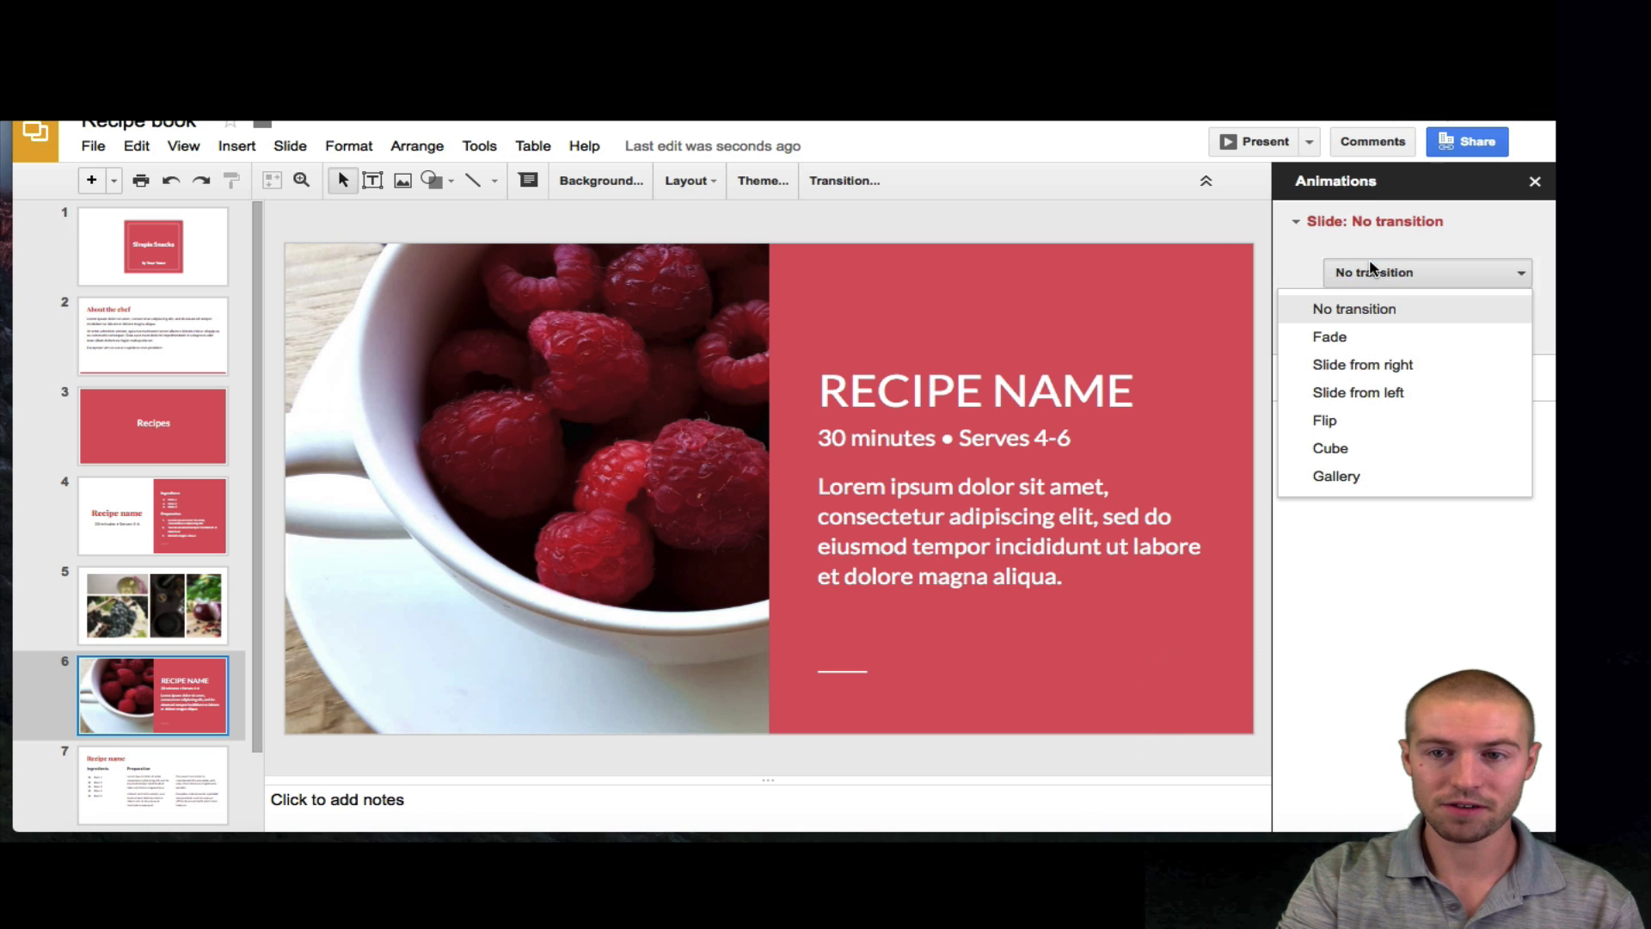
pyautogui.click(1350, 336)
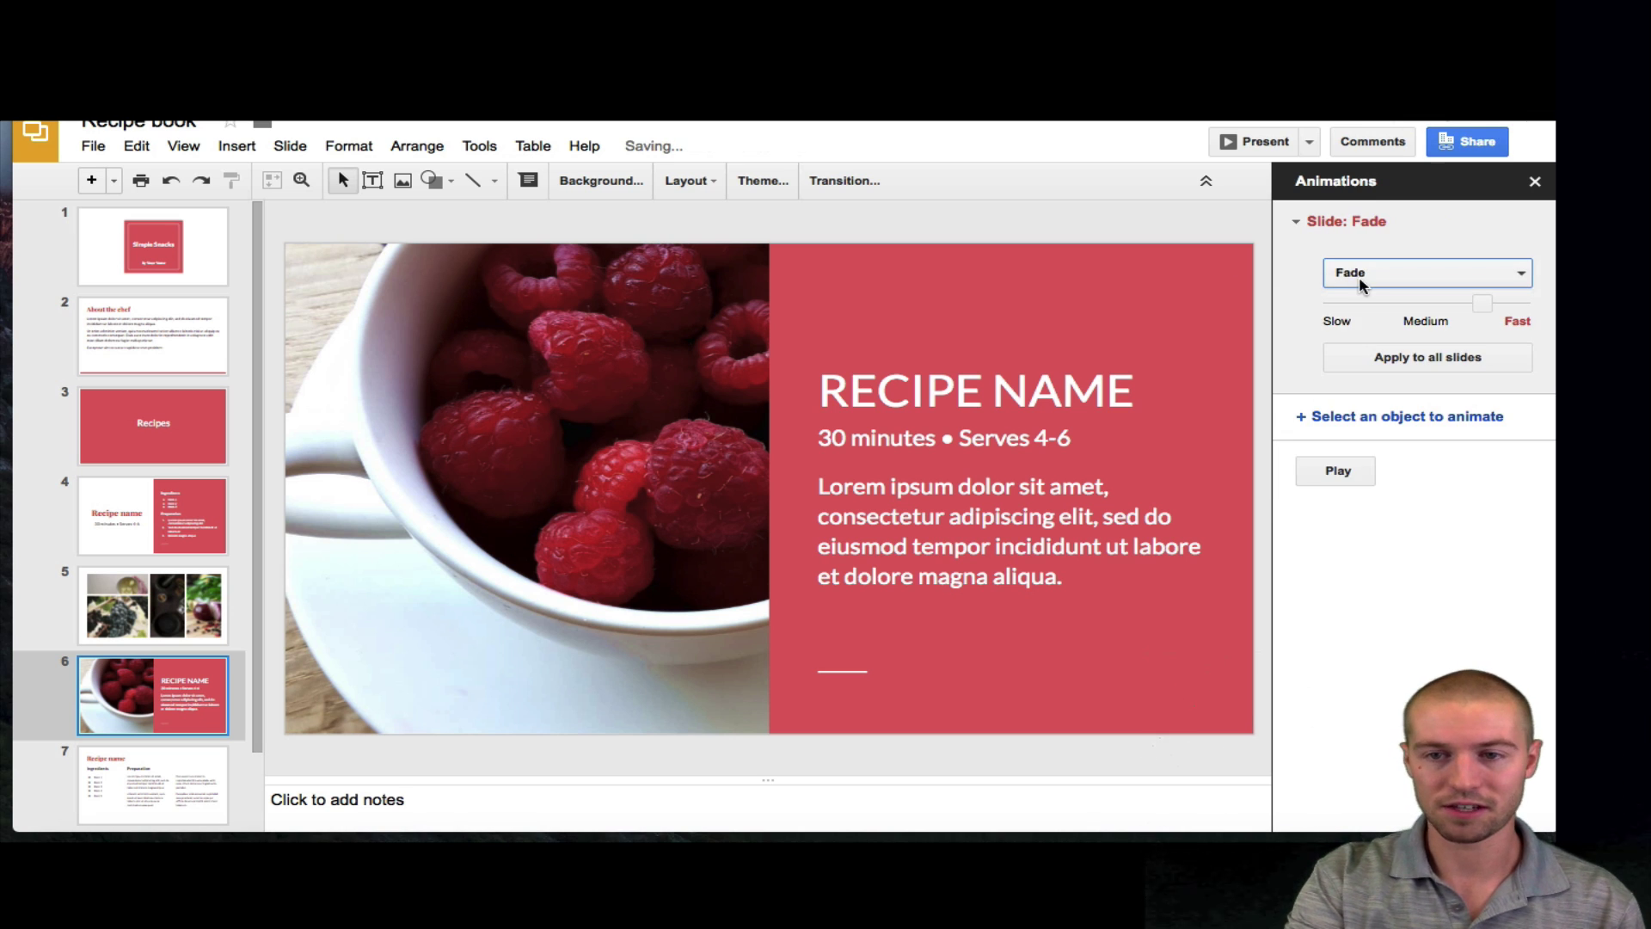
pyautogui.click(1404, 364)
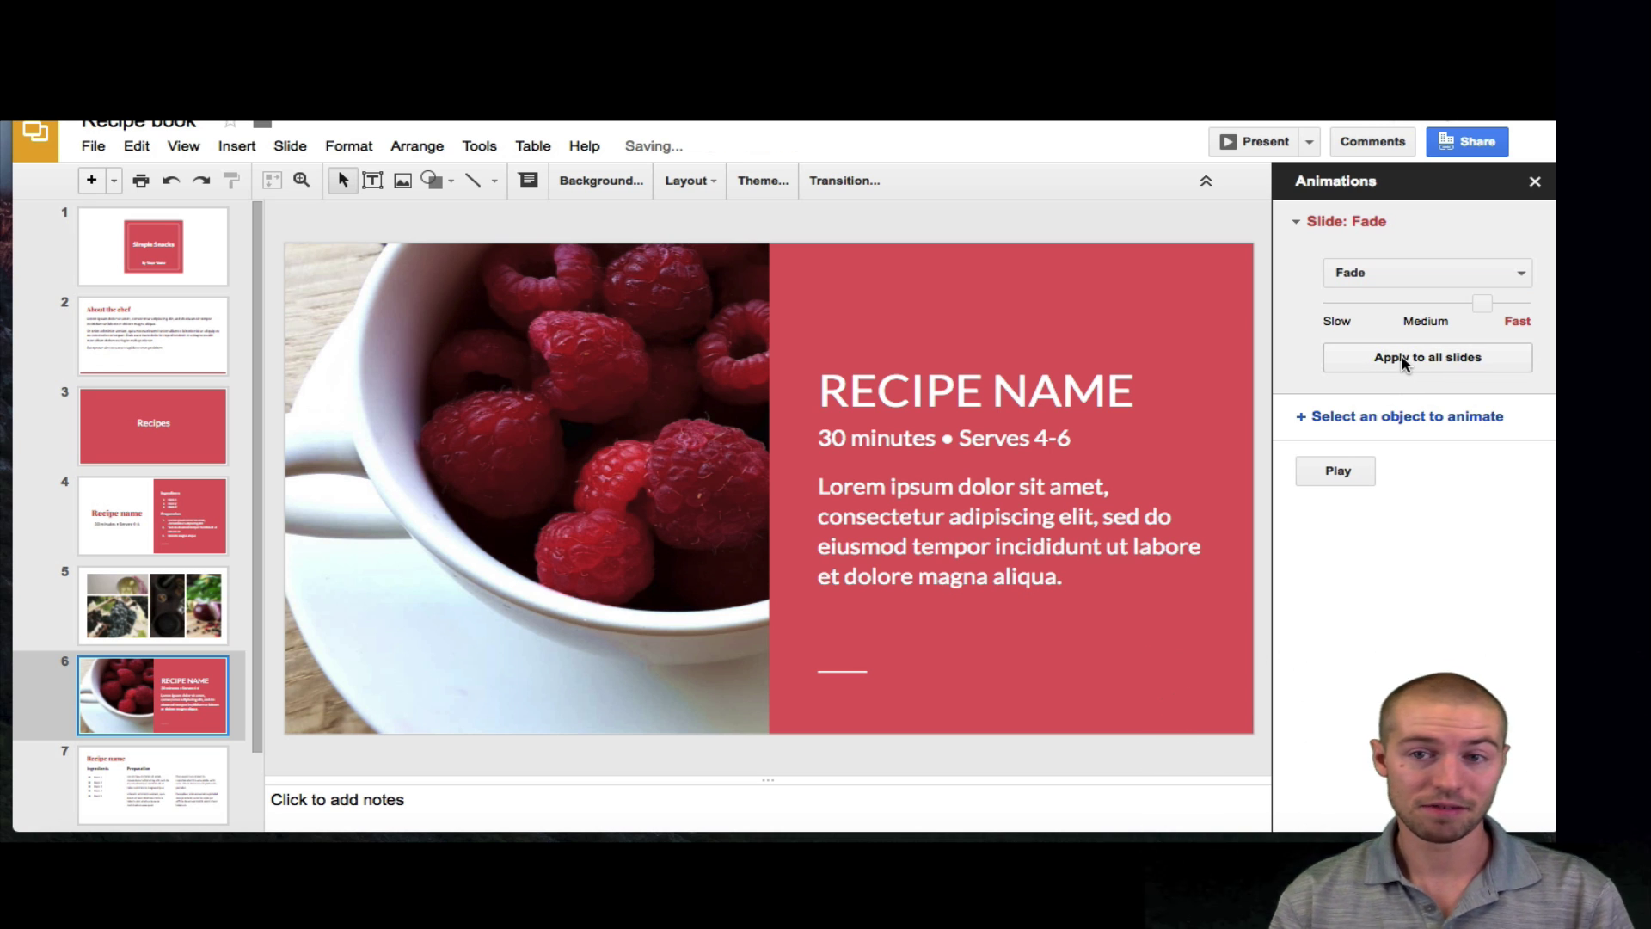
pyautogui.click(1230, 145)
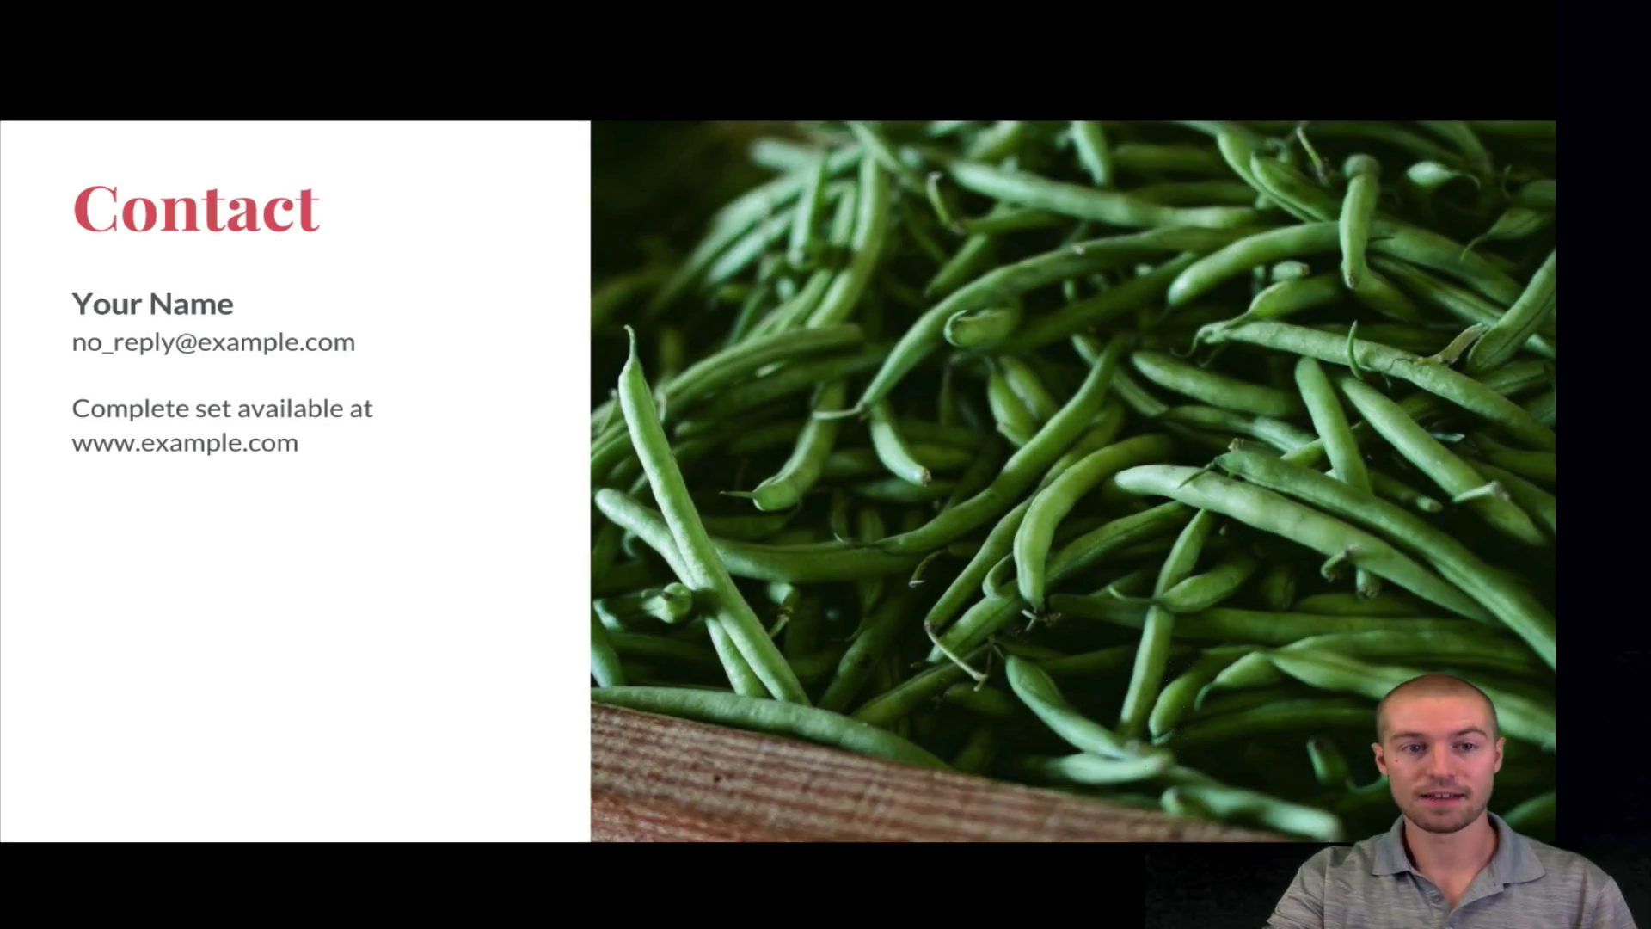
pyautogui.press('Escape')
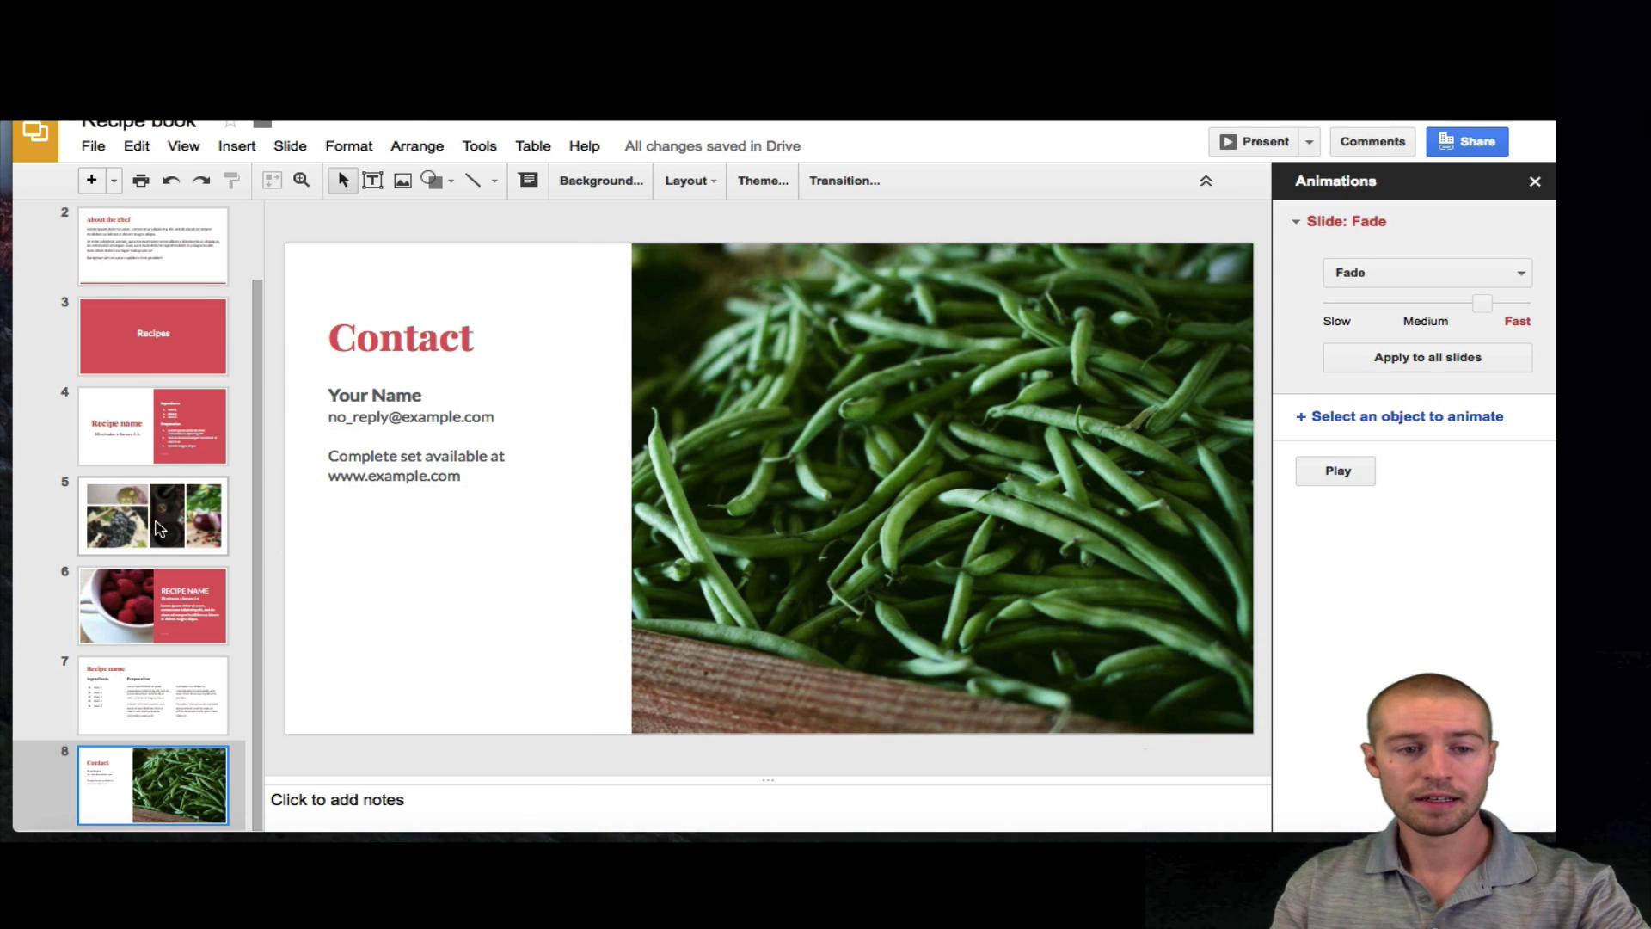
pyautogui.click(105, 597)
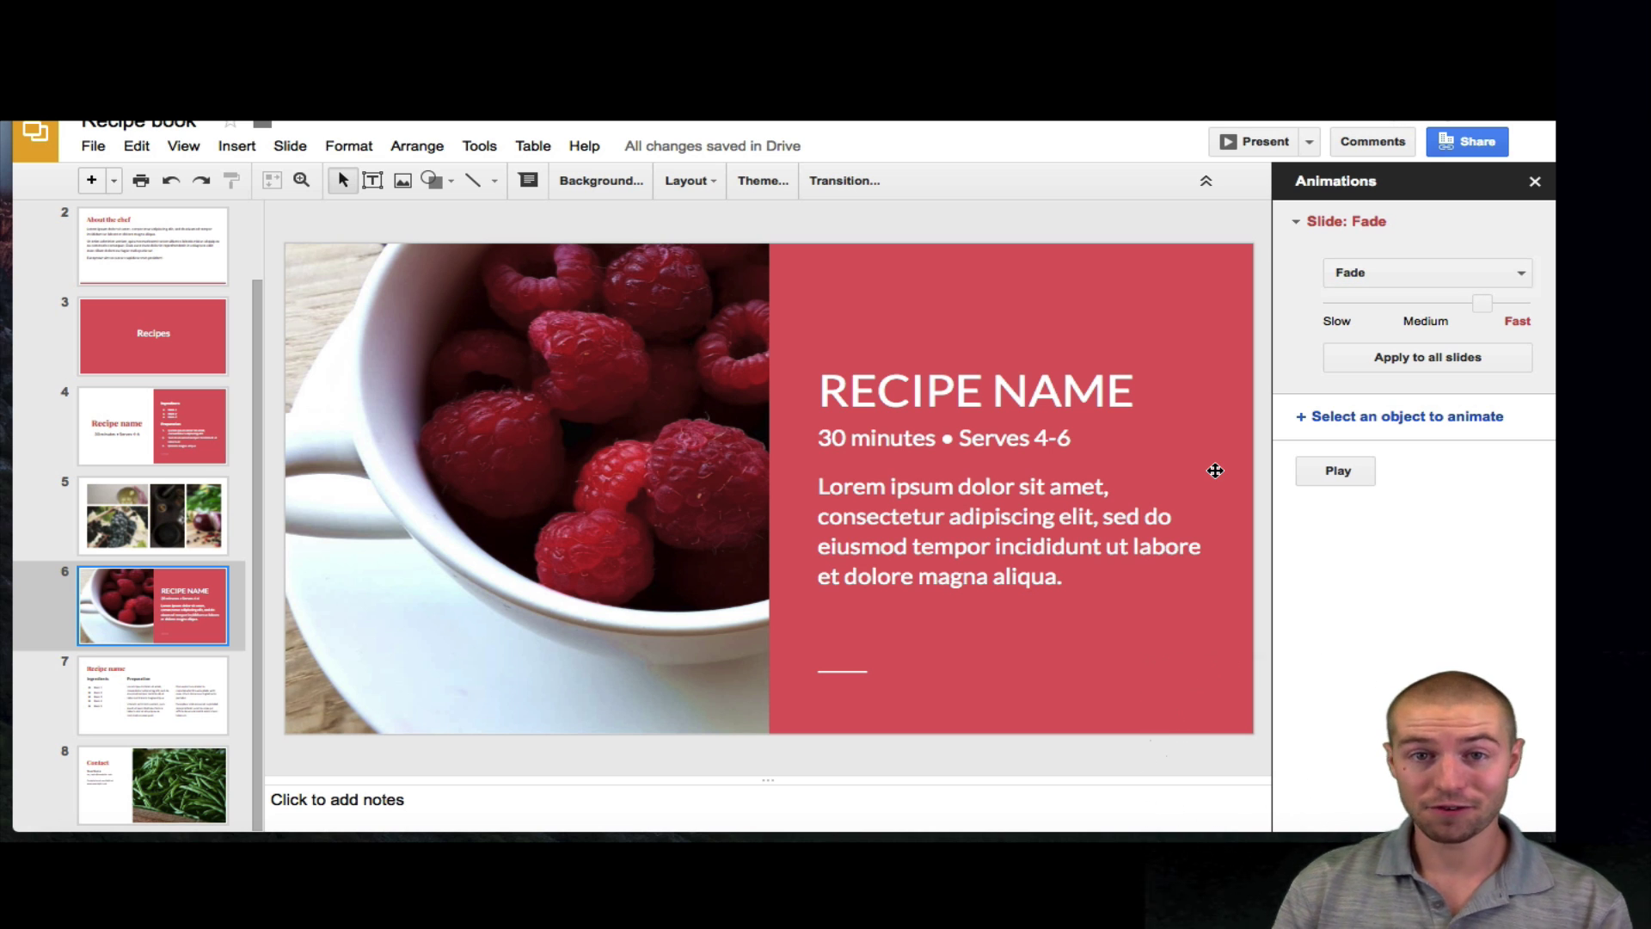
# - Add a Spin animation to the raspberry photo
pyautogui.click(607, 443)
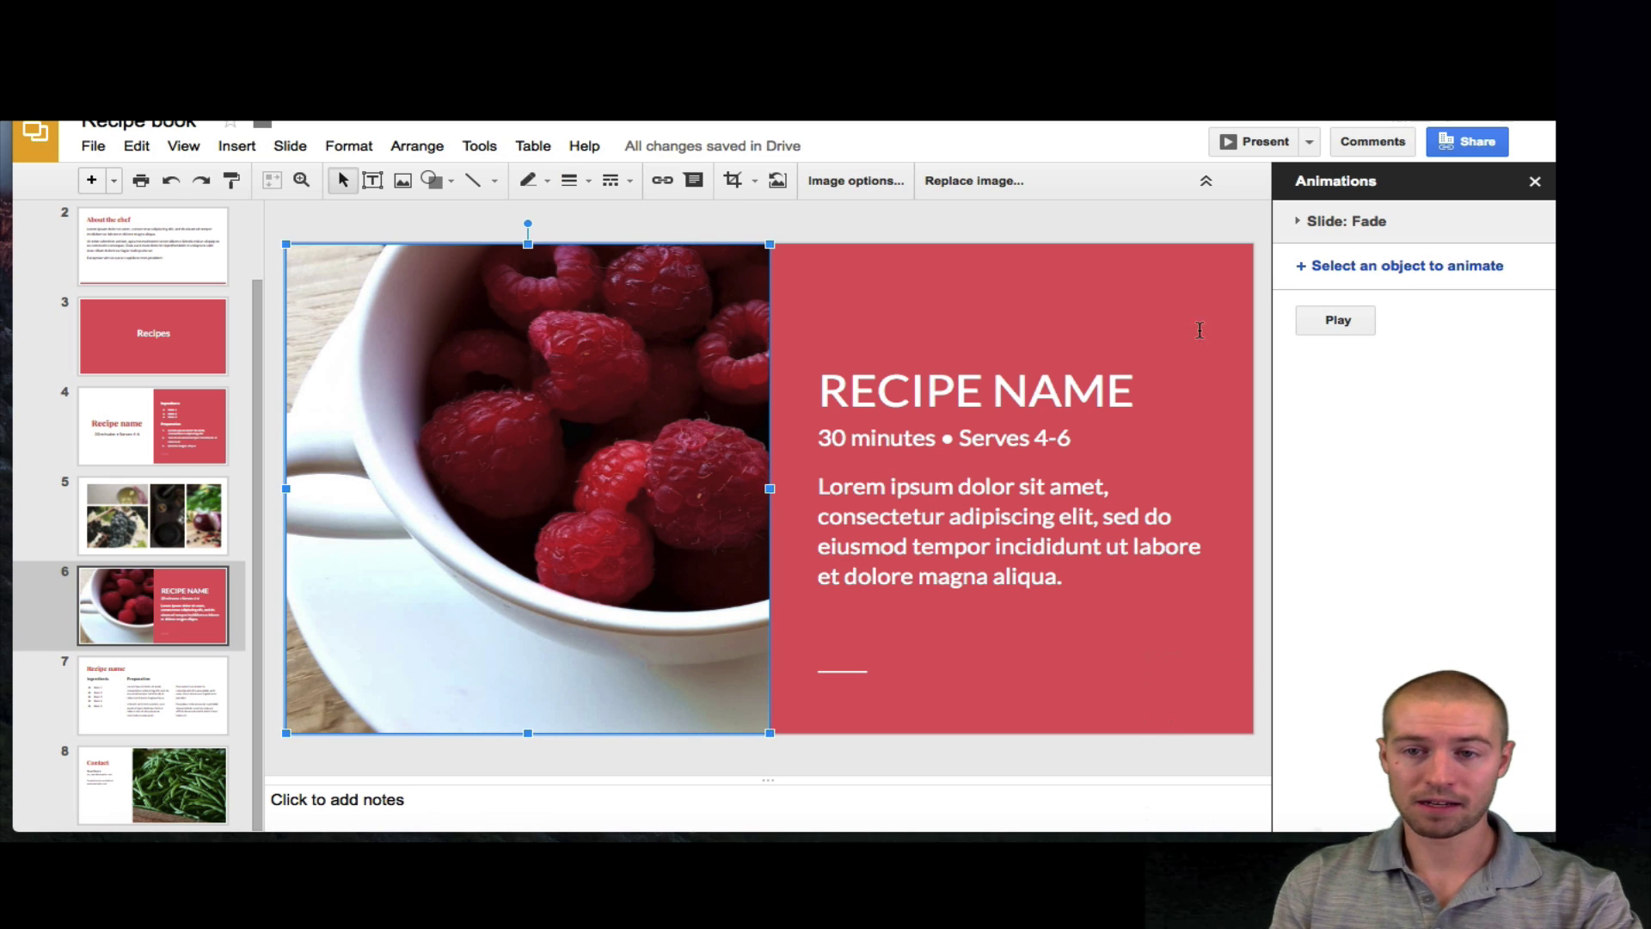
pyautogui.click(1377, 271)
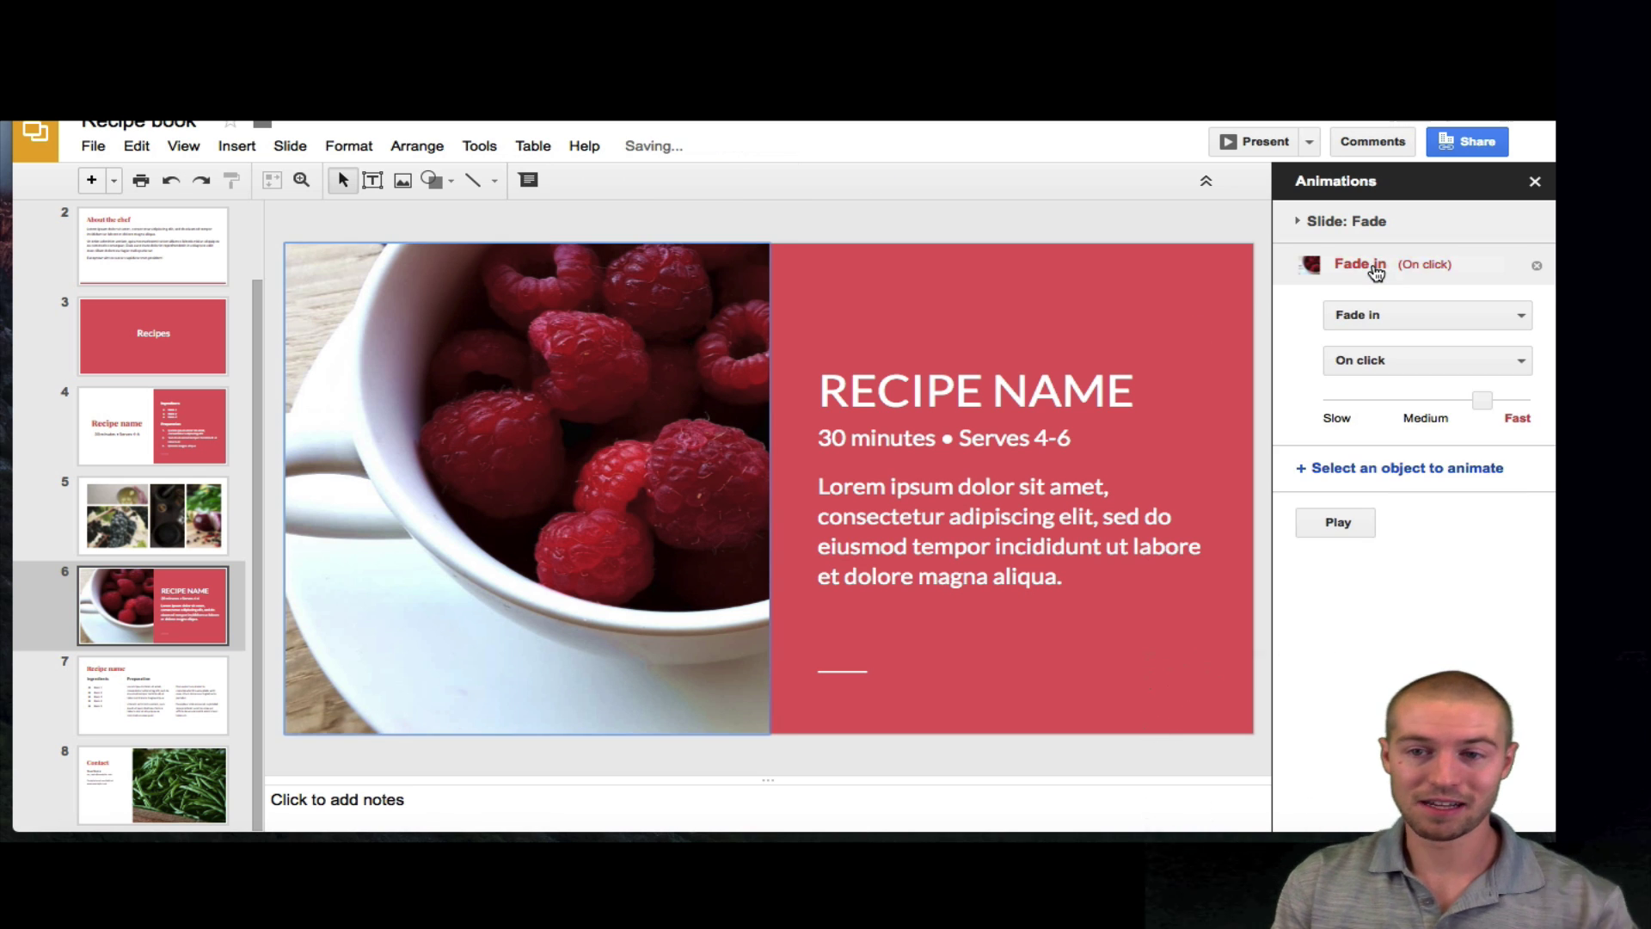
pyautogui.click(1397, 313)
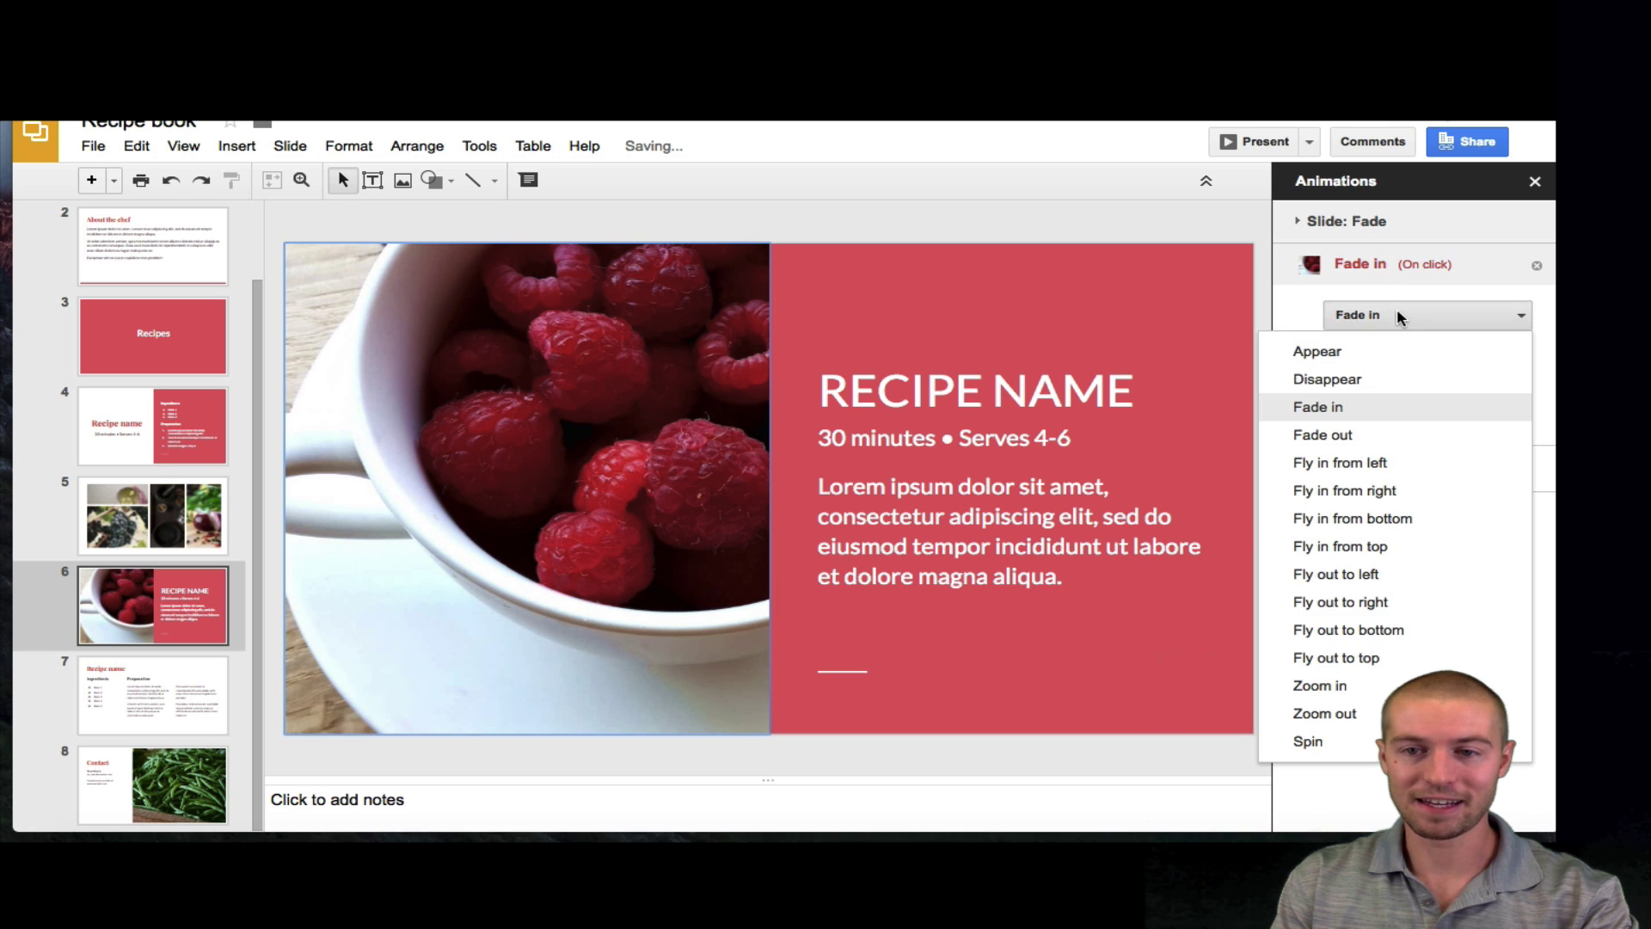
pyautogui.click(1308, 741)
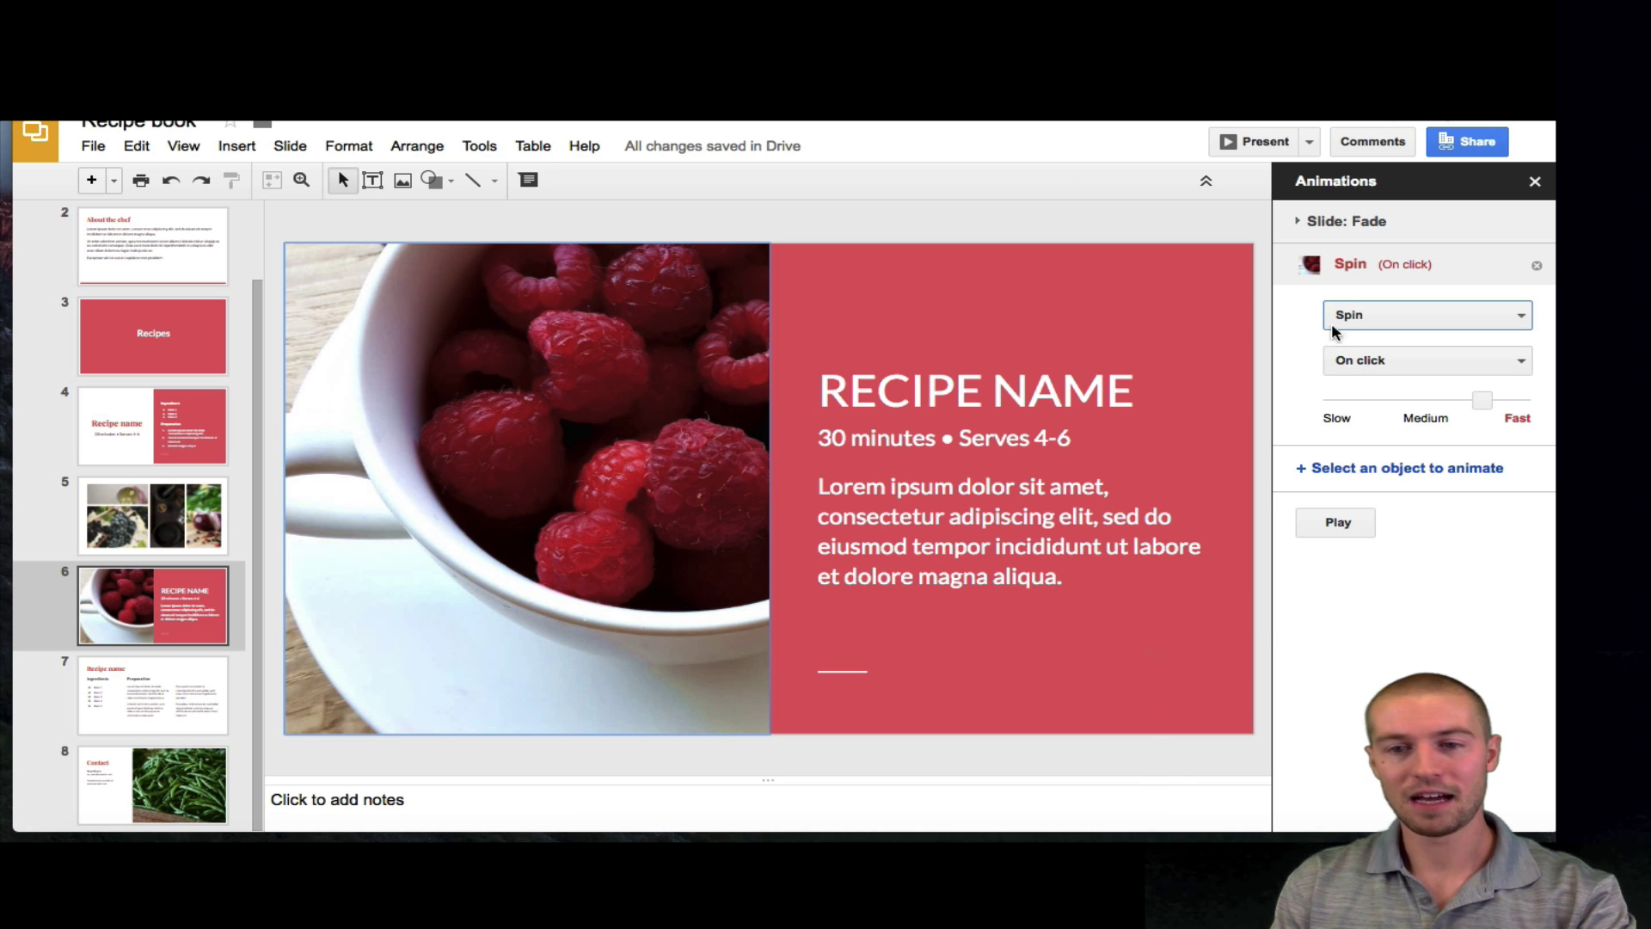
# - Set the spin to start With previous at Fast speed, then preview it
pyautogui.click(1377, 360)
pyautogui.click(1381, 453)
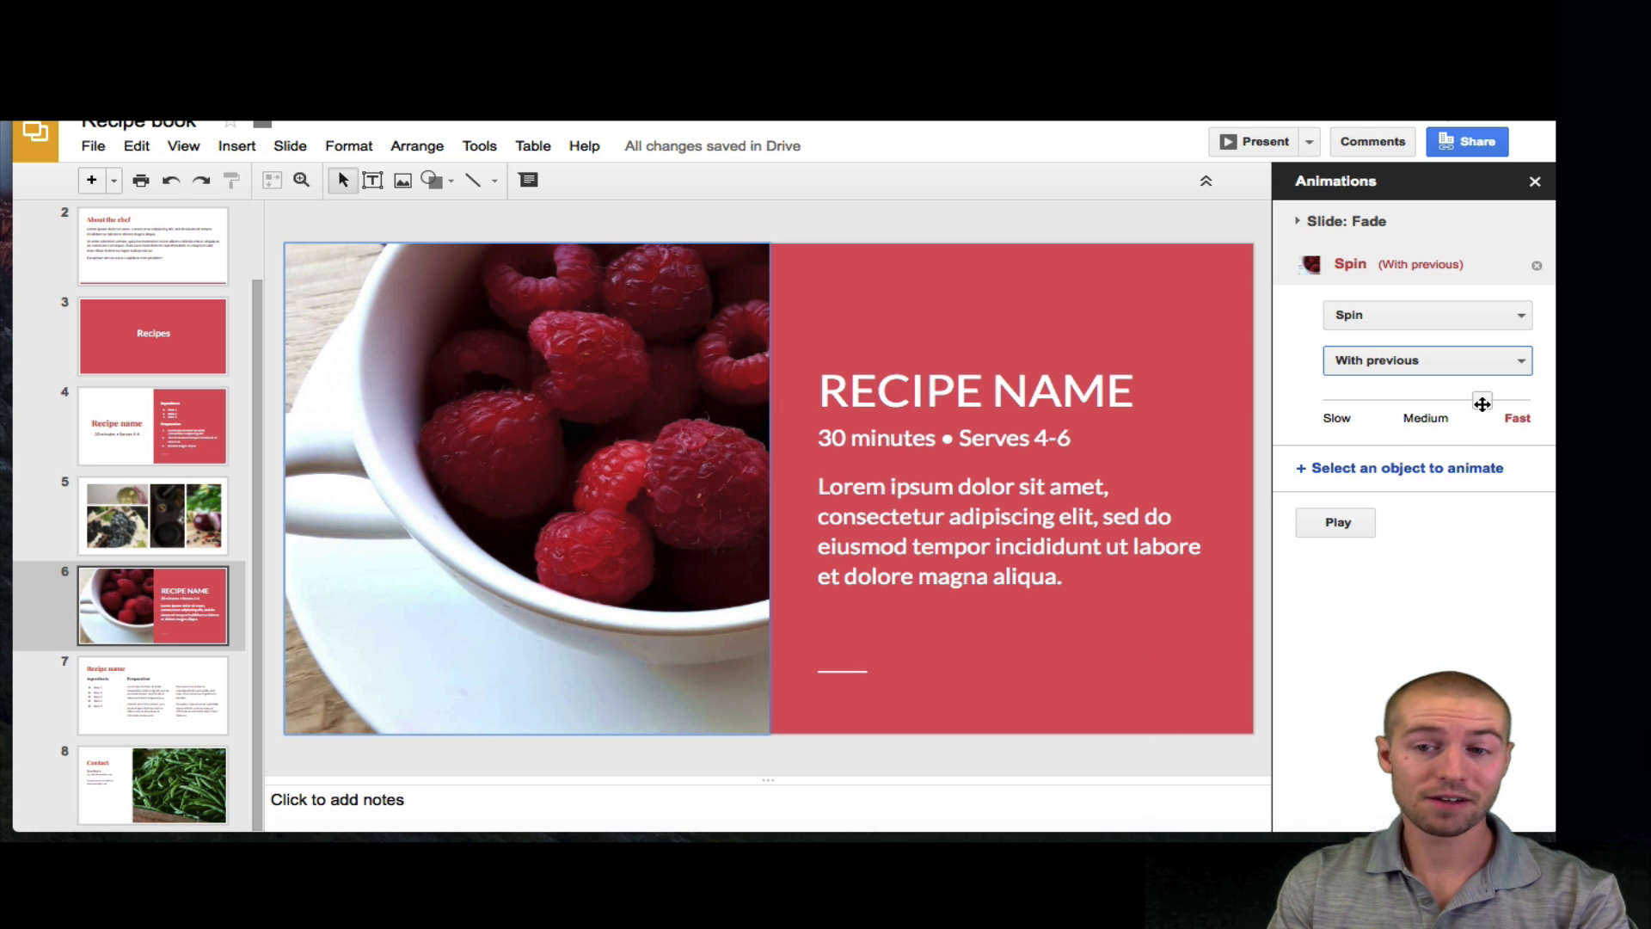
pyautogui.moveTo(1483, 398)
pyautogui.mouseDown()
pyautogui.moveTo(1371, 398)
pyautogui.moveTo(1493, 412)
pyautogui.mouseUp()
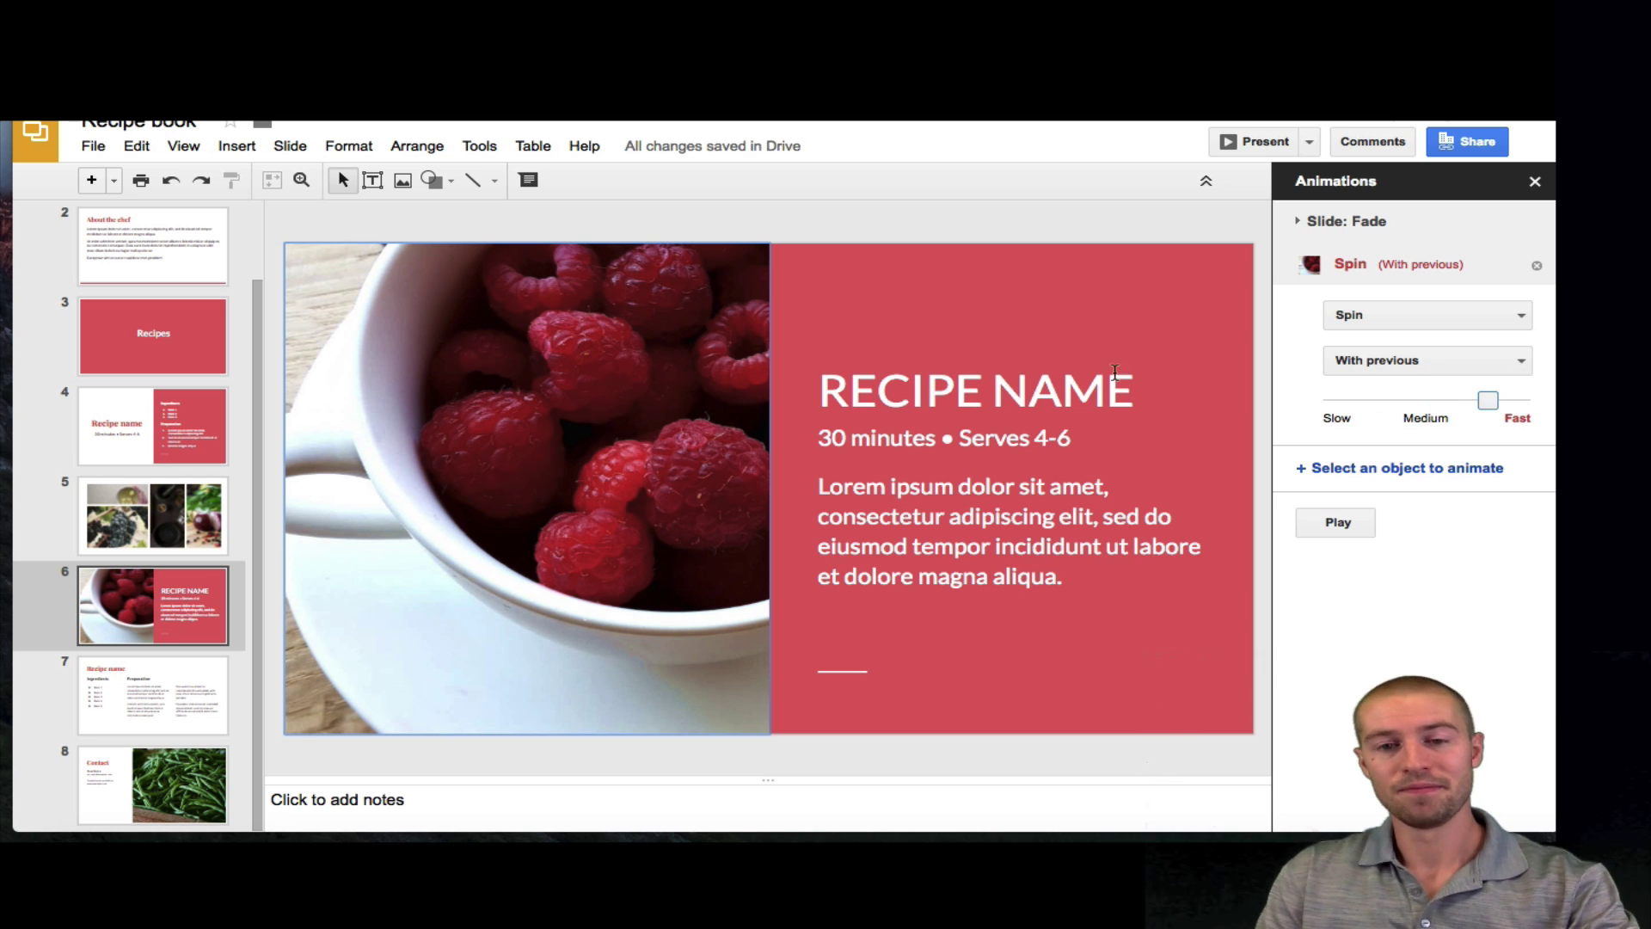
pyautogui.click(1331, 522)
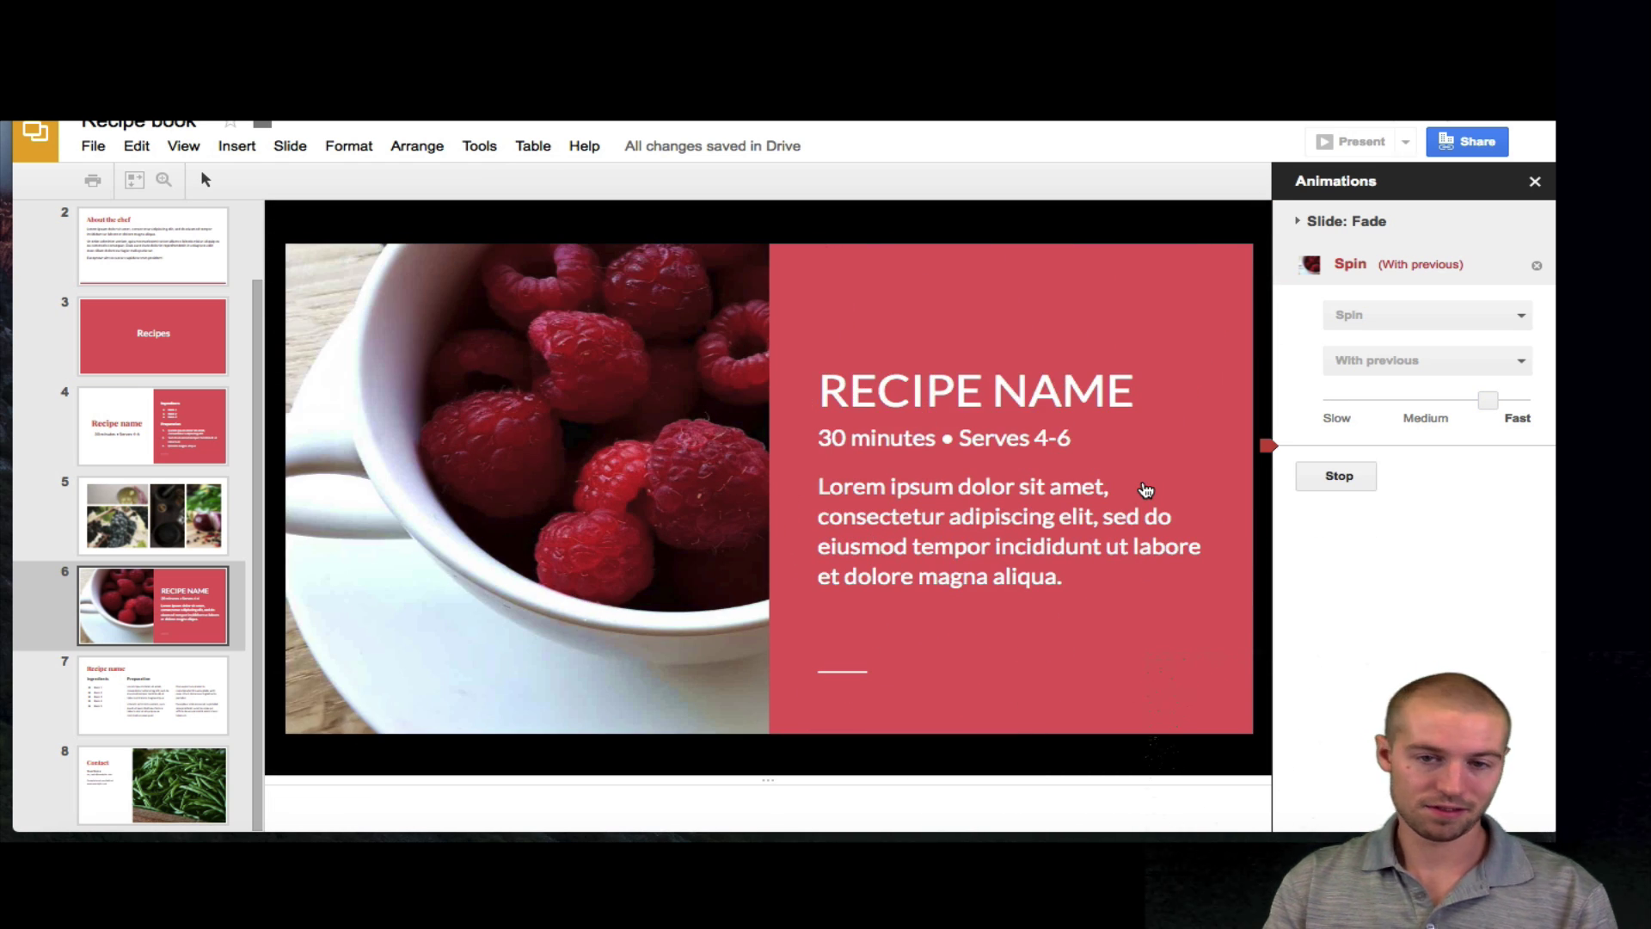
# - Add a Fly in from right animation to the recipe text box
pyautogui.click(1041, 399)
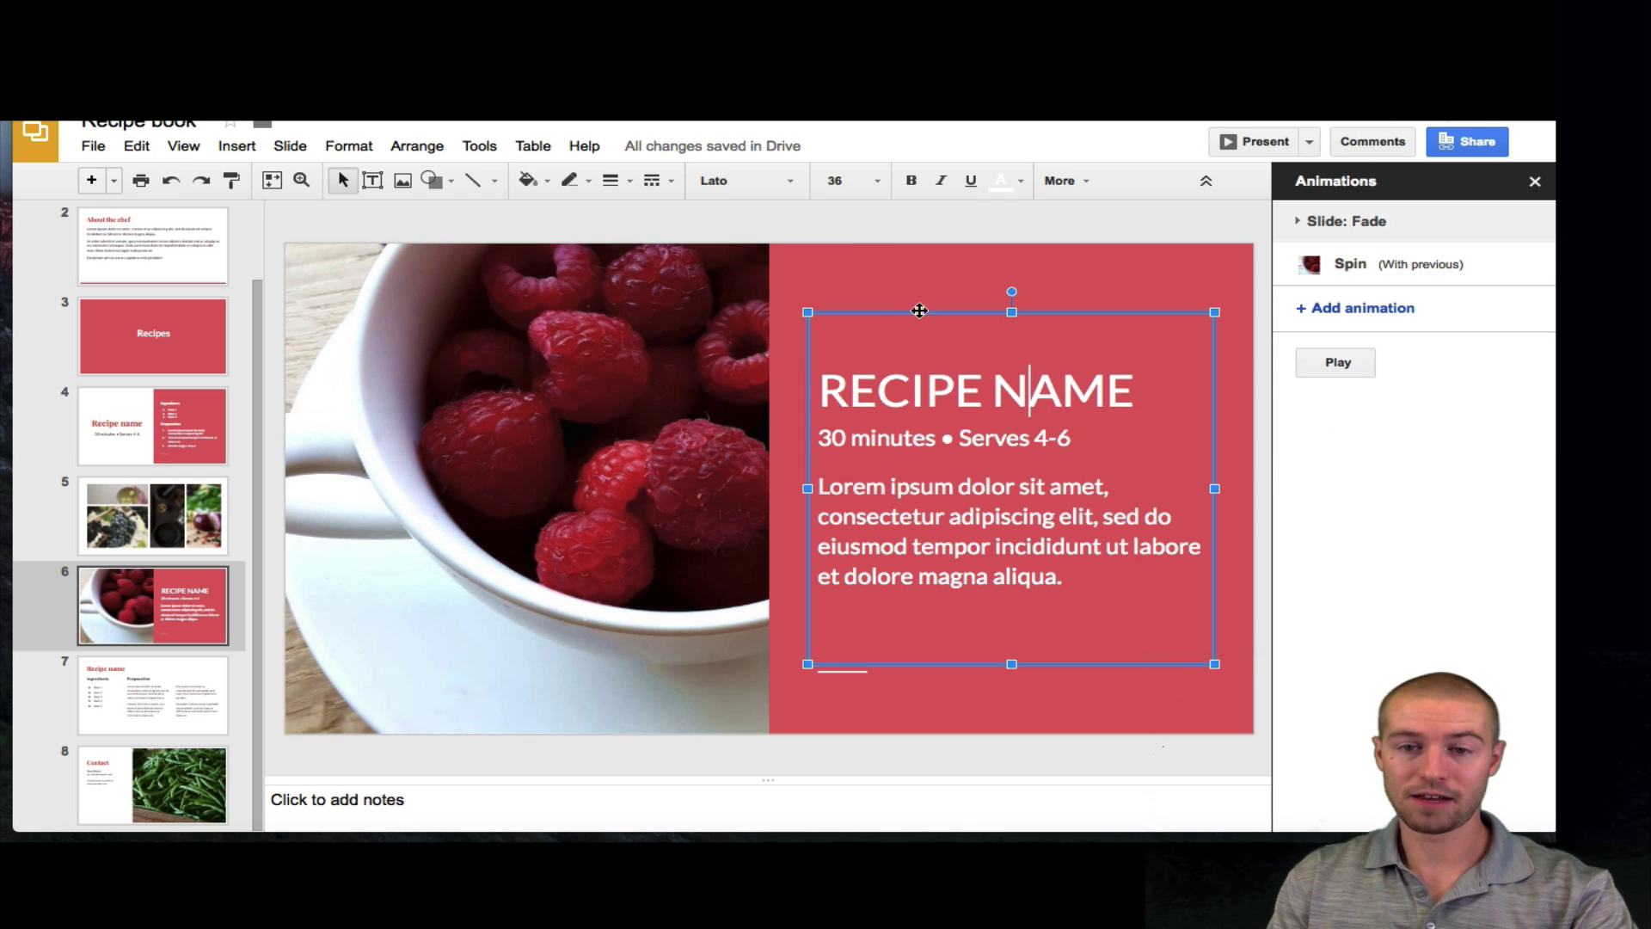
pyautogui.click(1301, 310)
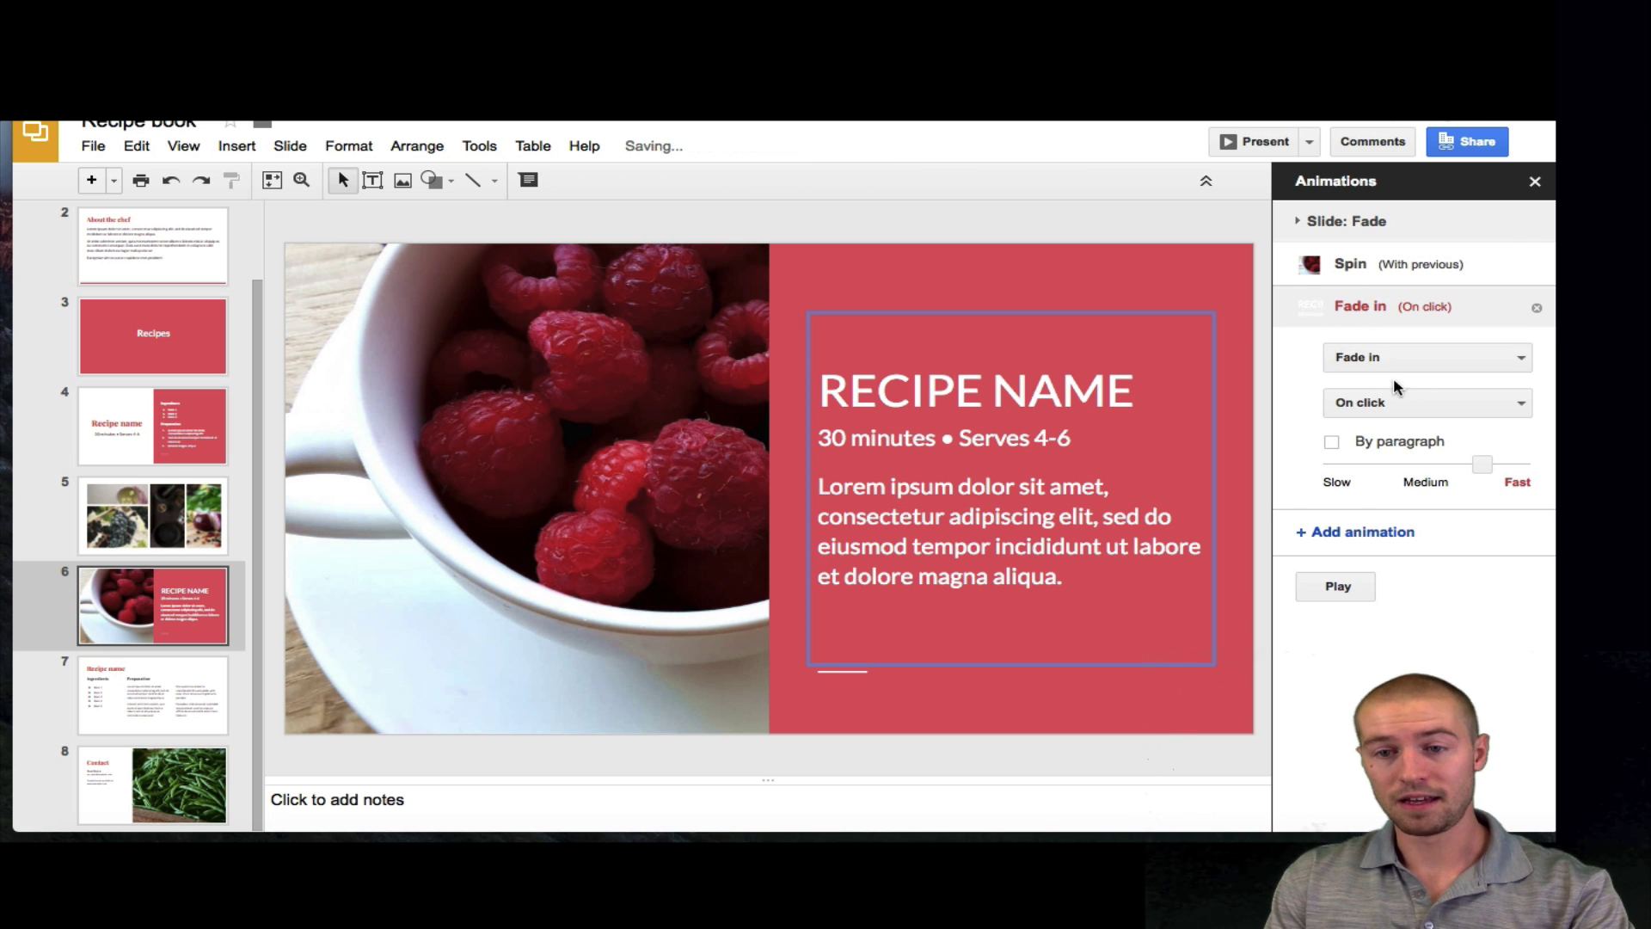
pyautogui.click(1421, 362)
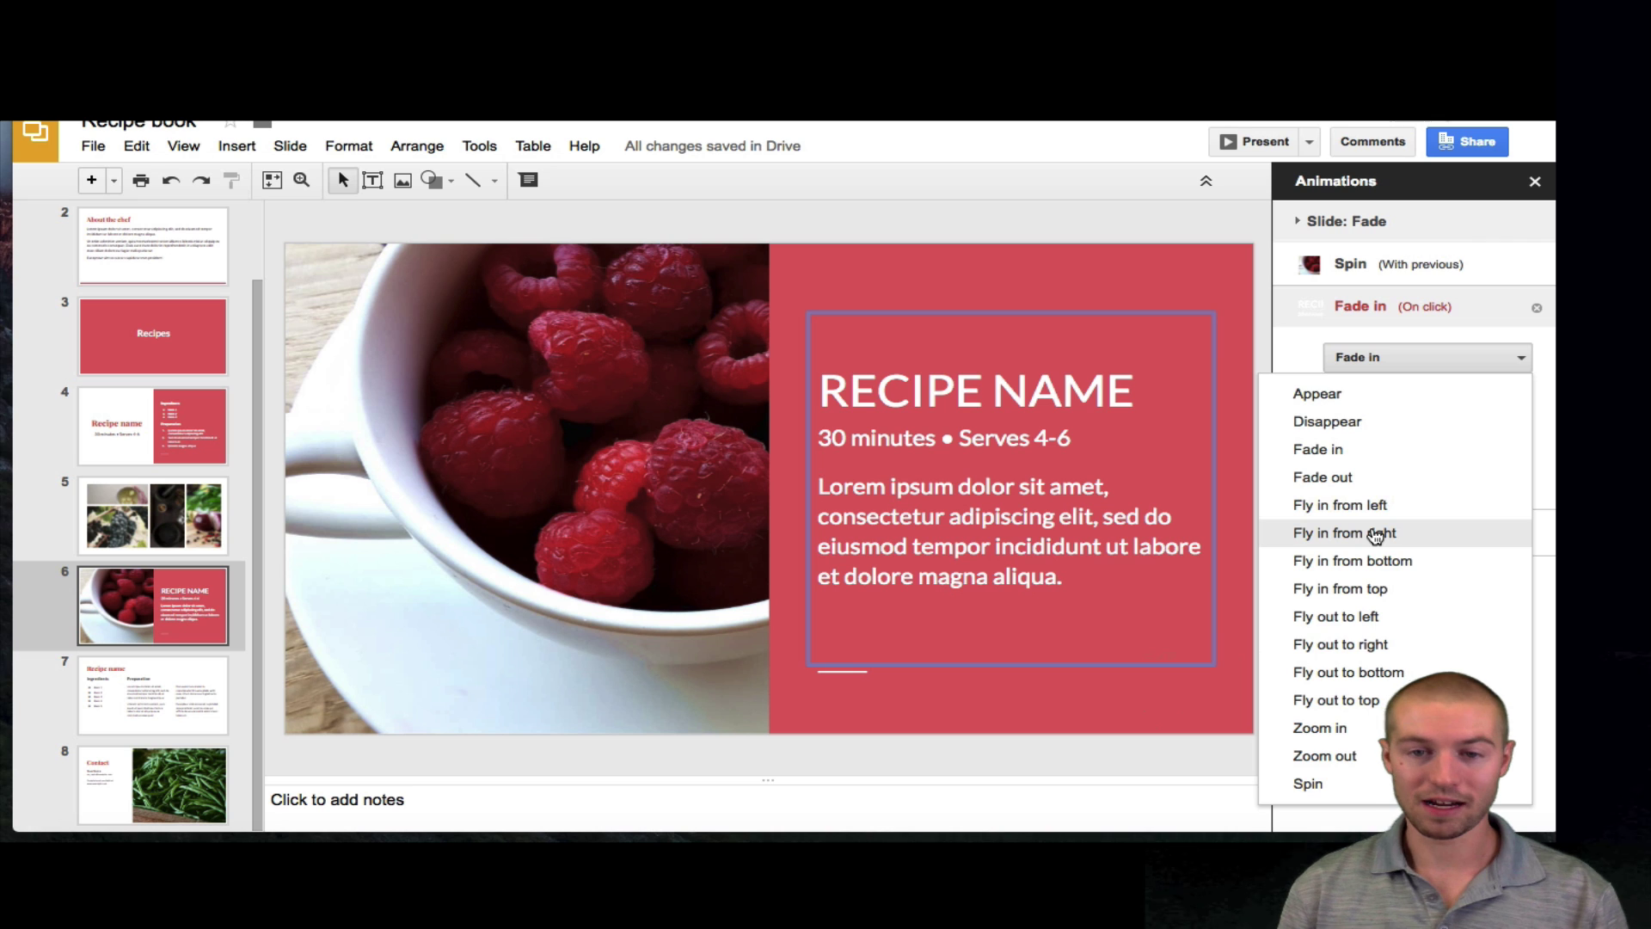
pyautogui.click(1383, 477)
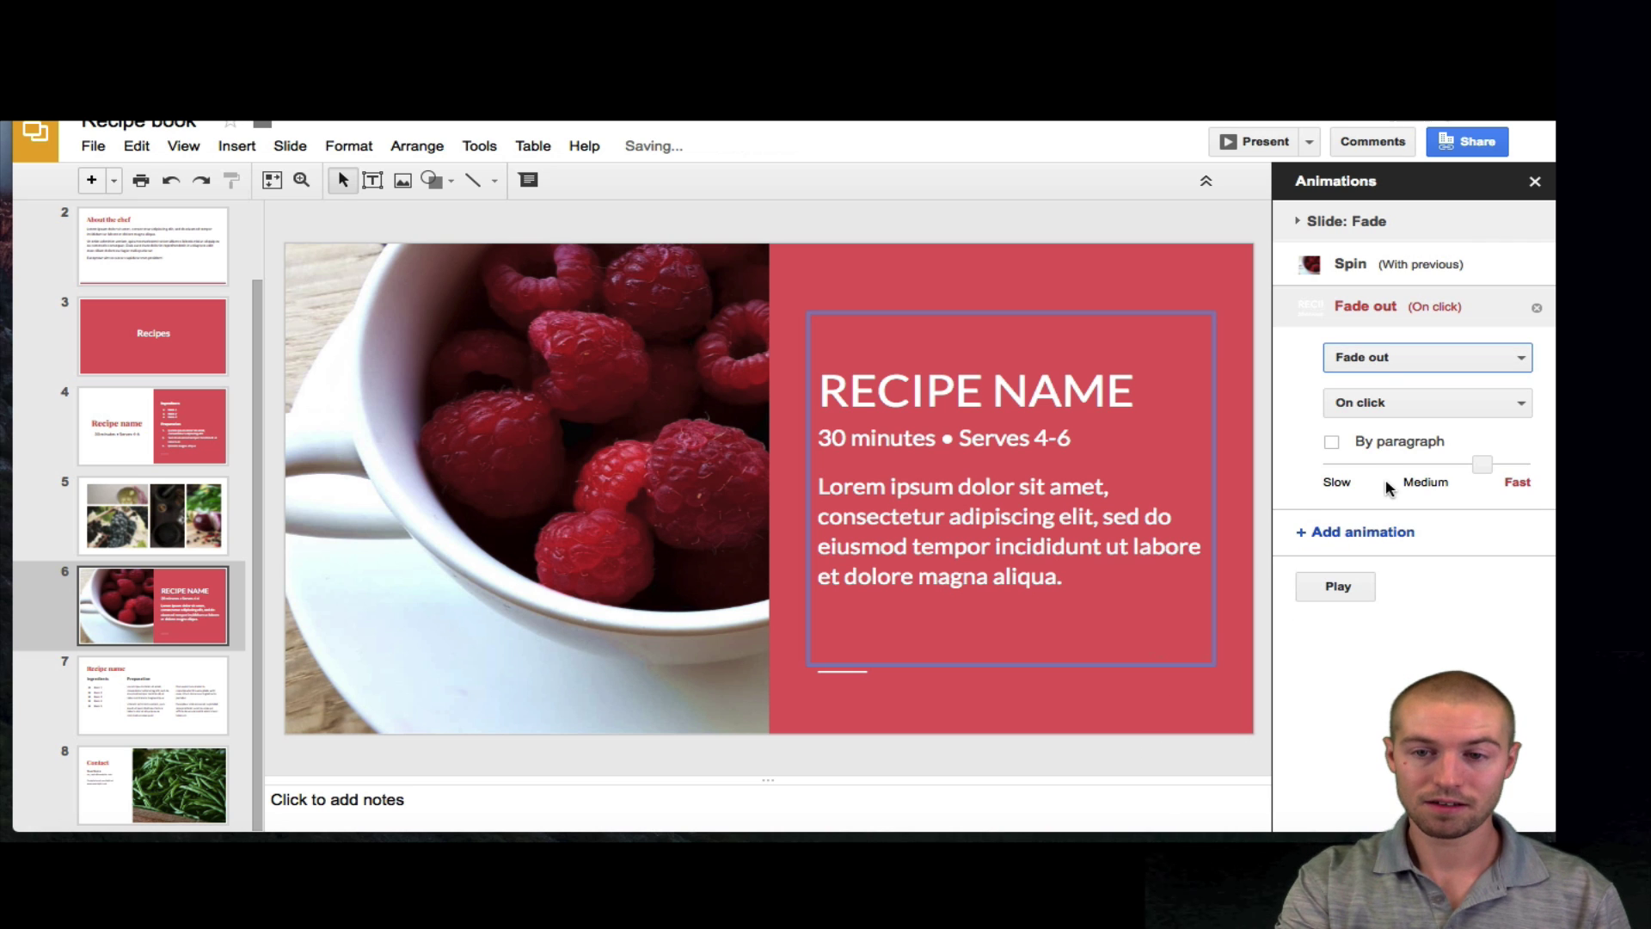
pyautogui.click(1395, 361)
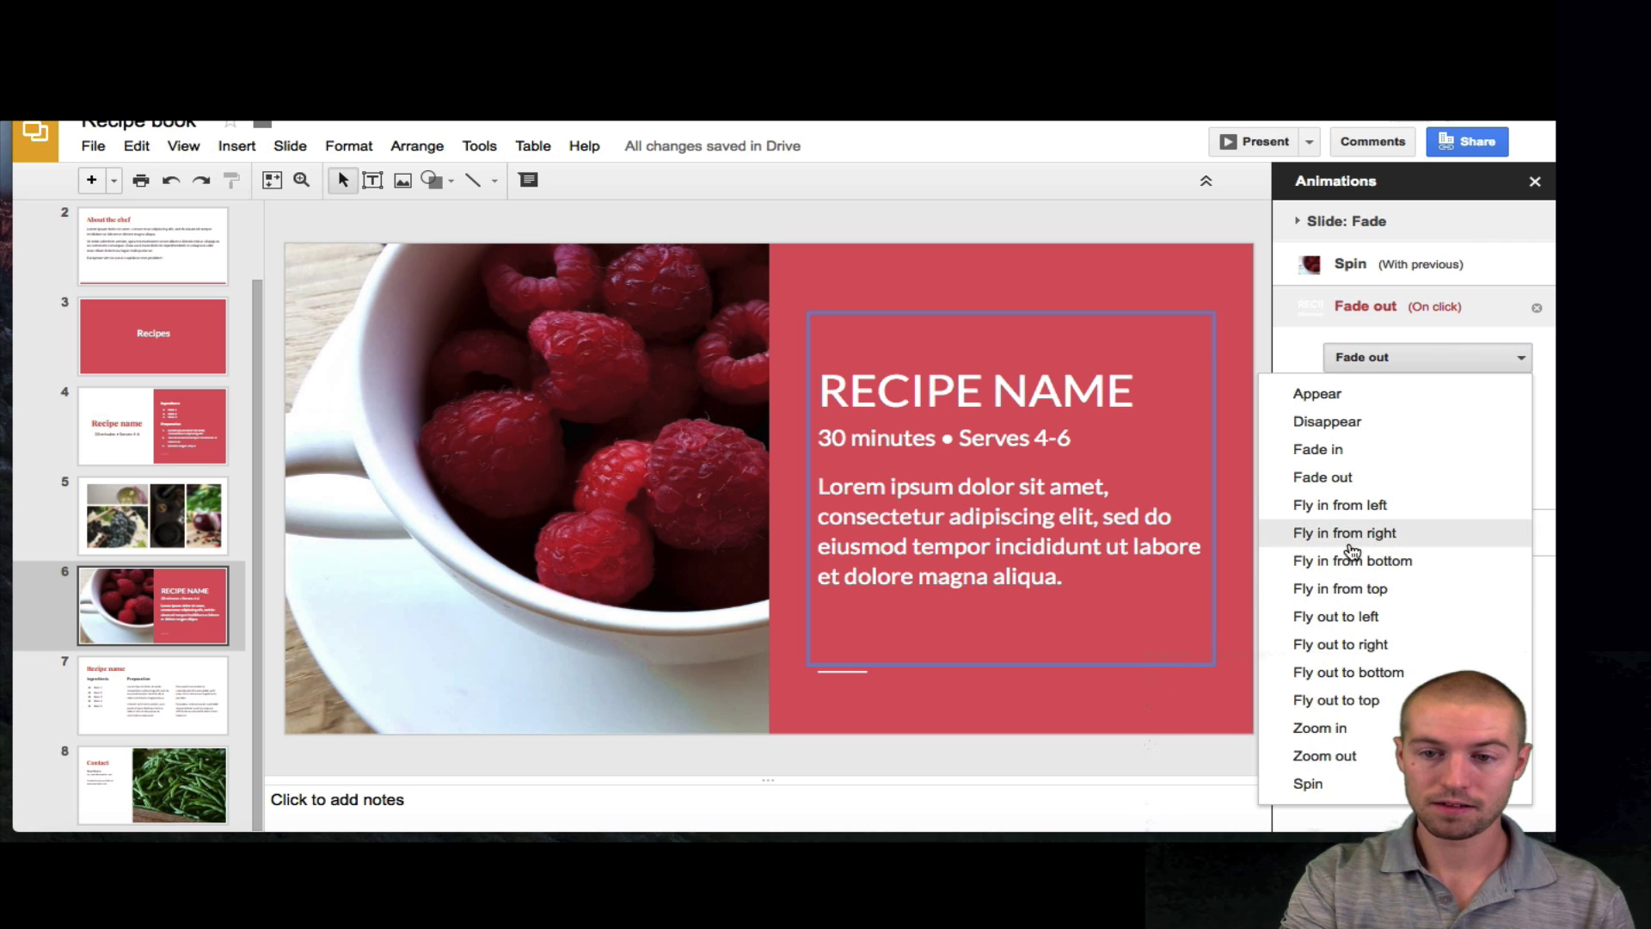
pyautogui.click(1352, 547)
# - Set the text box animation to start After previous, by paragraph
pyautogui.click(1332, 413)
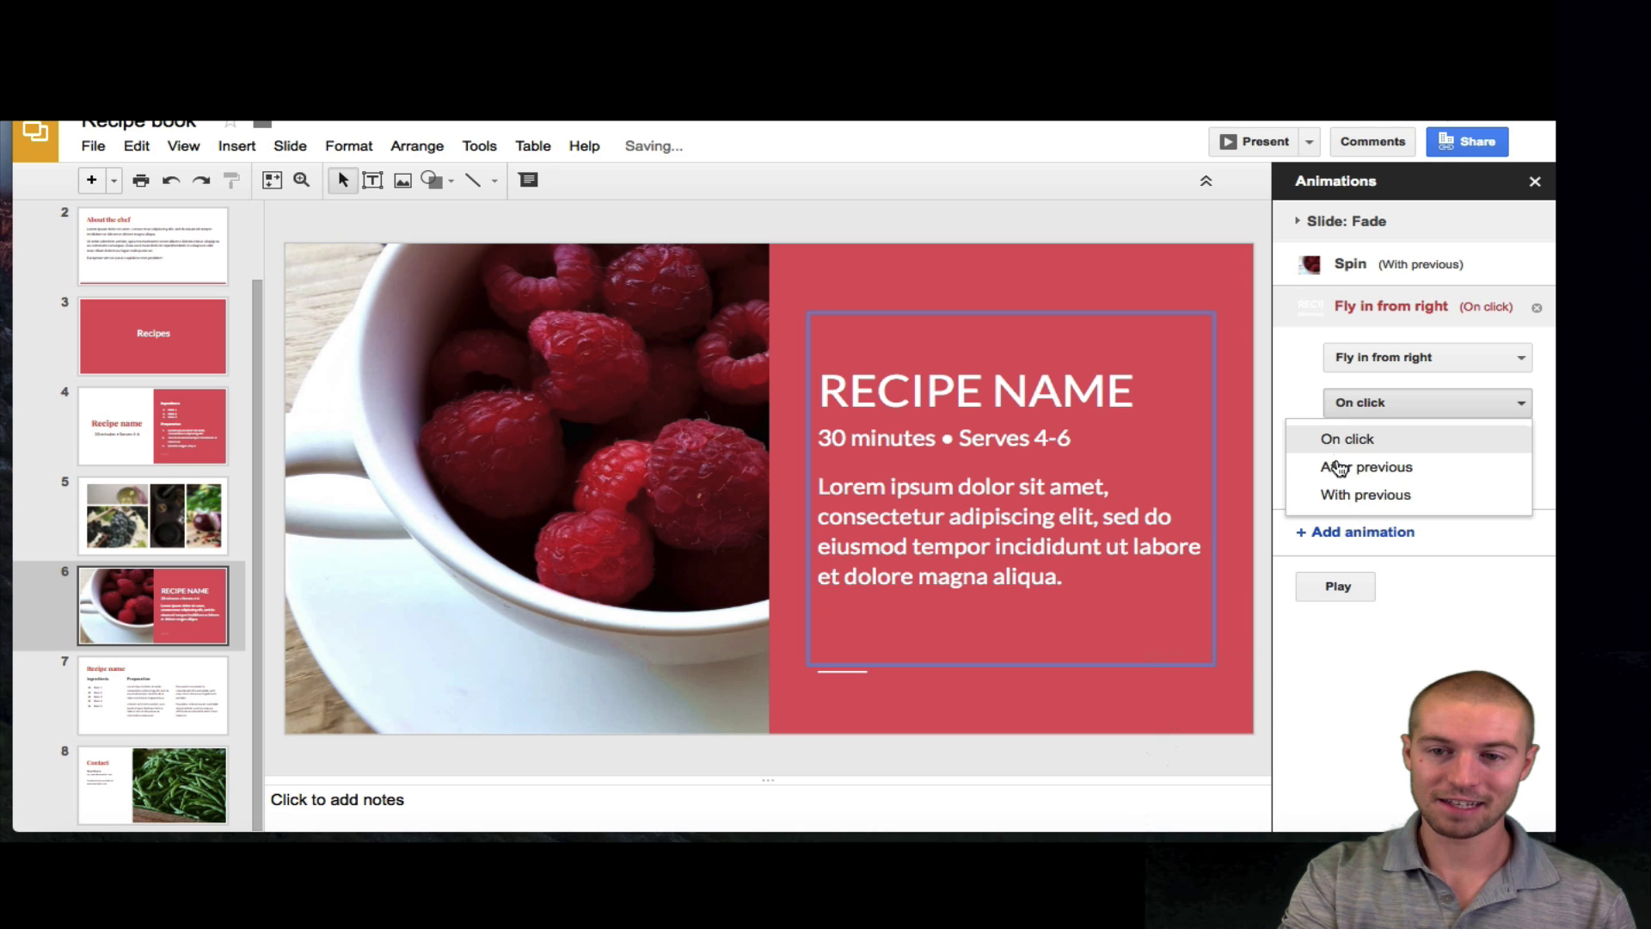
pyautogui.click(1343, 497)
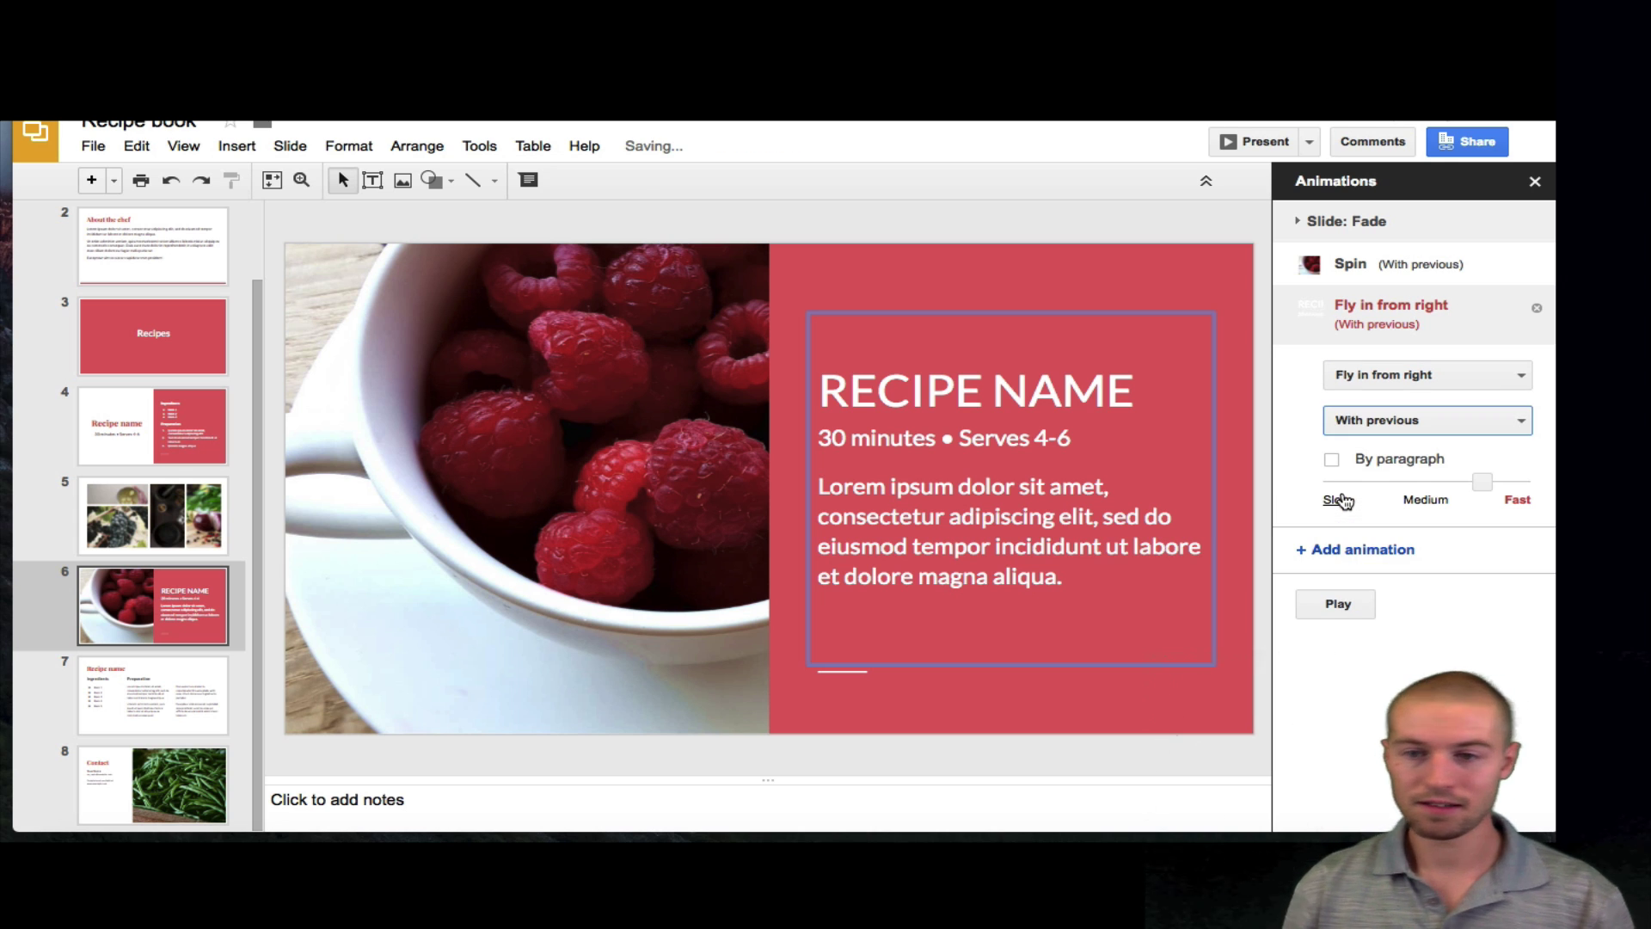
pyautogui.click(1333, 458)
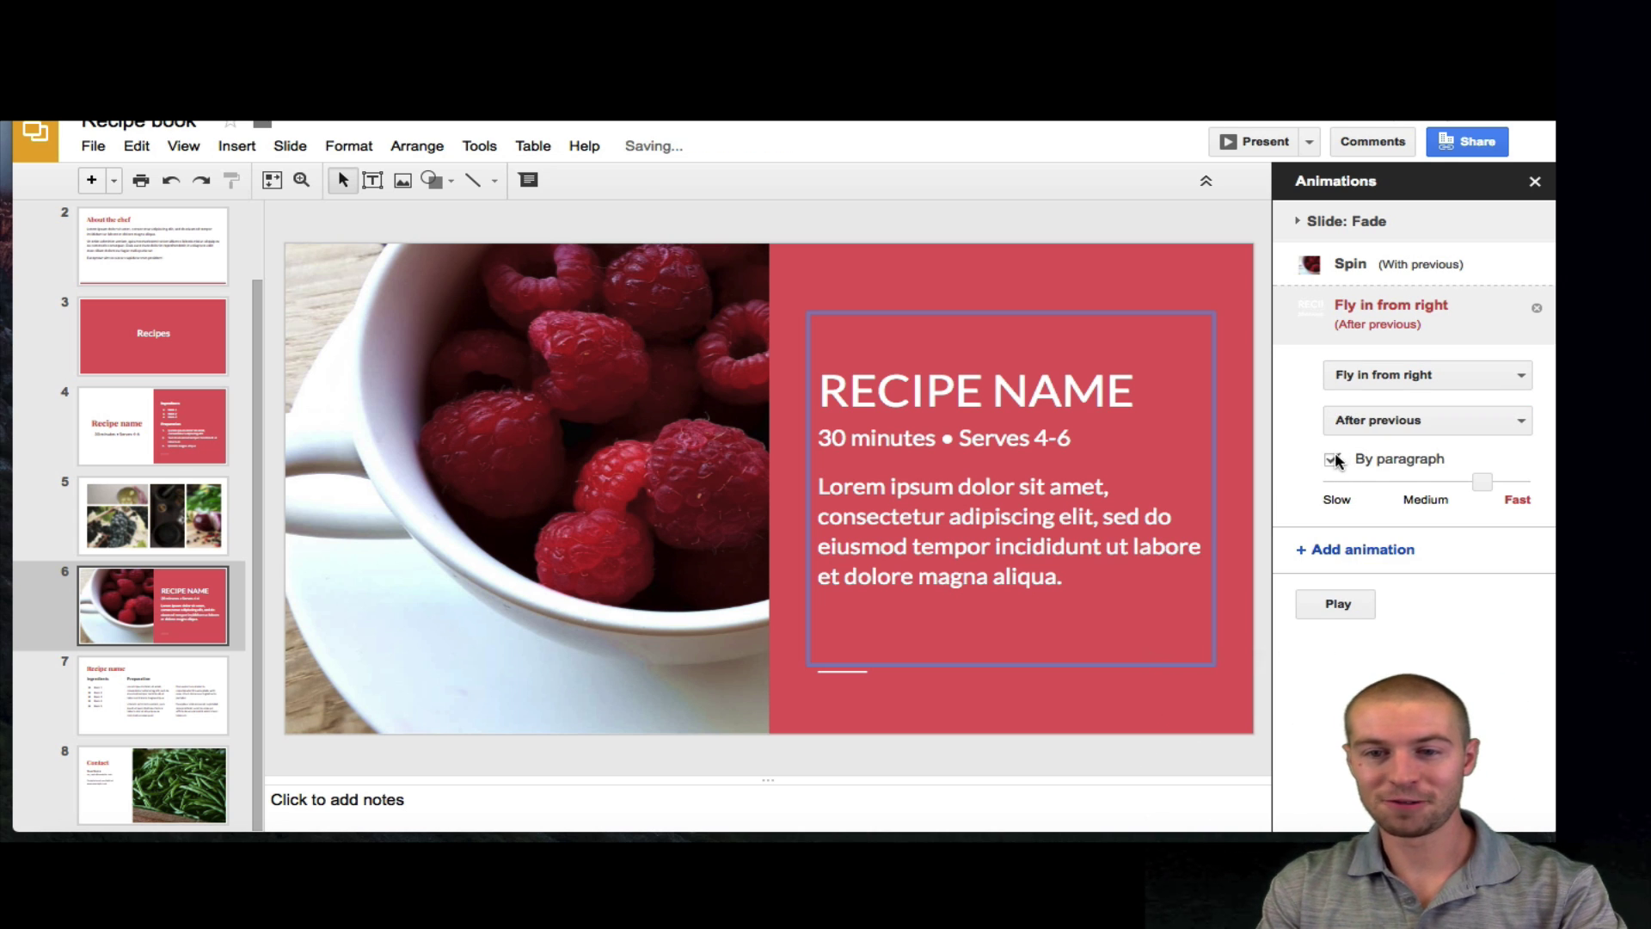
pyautogui.click(1382, 426)
pyautogui.click(1381, 427)
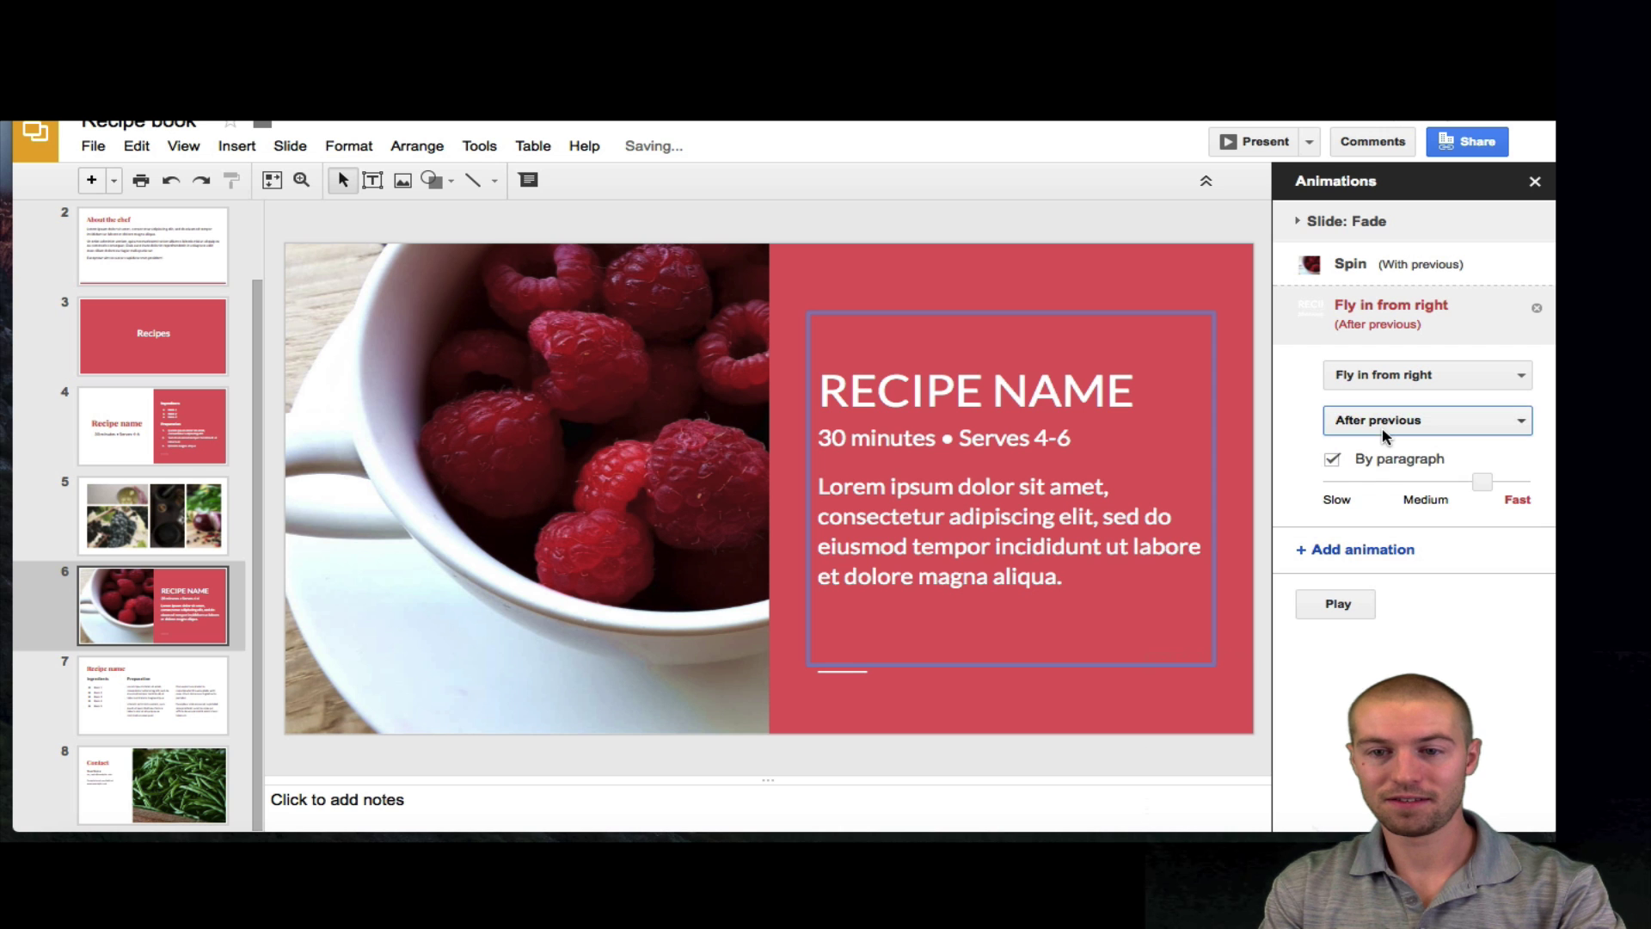
# - Preview the raspberry photo's Spin and the text box's Fly in from right animations
pyautogui.click(1329, 603)
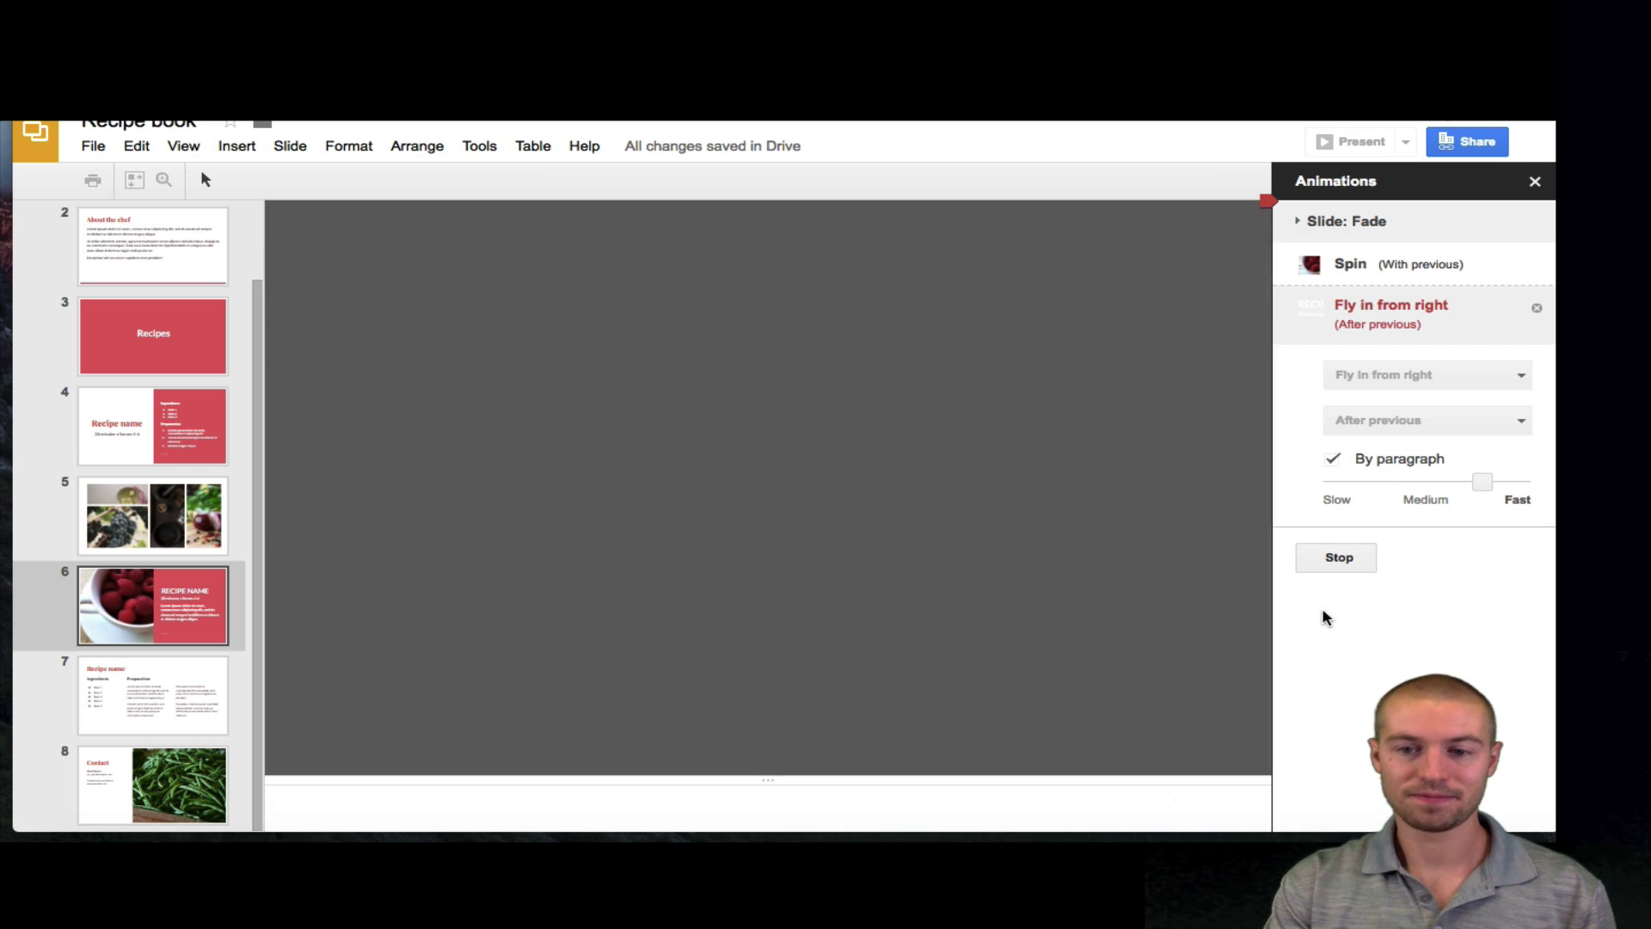